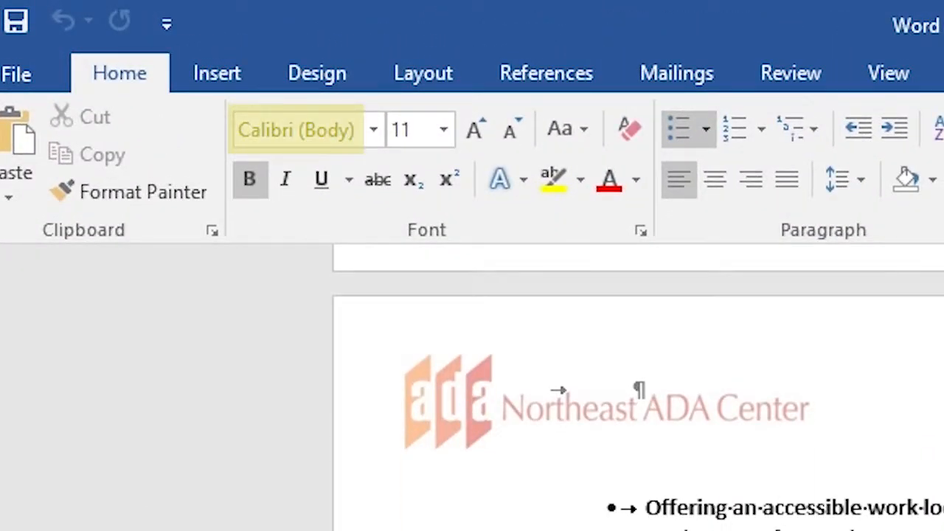
# Run Check Accessibility from File > Info > Check for Issues on the document.
pyautogui.scroll(-5, 742, 447)
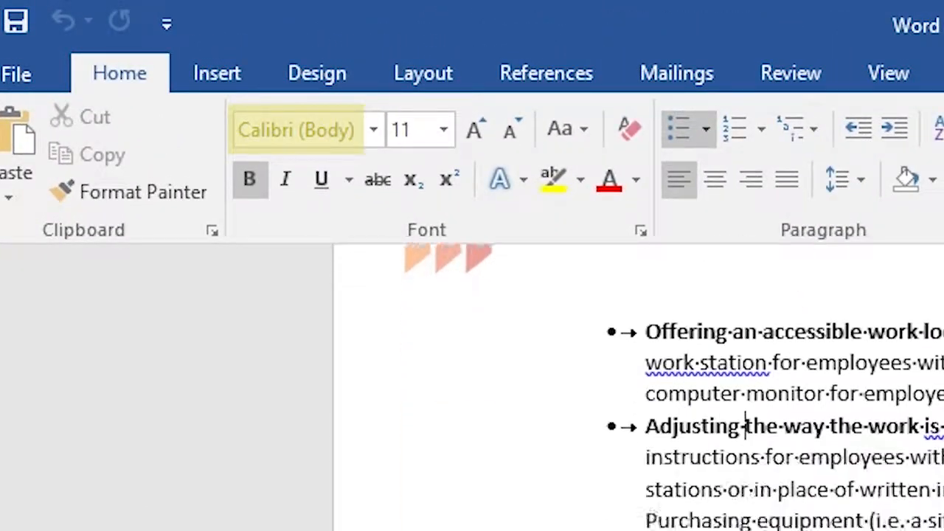
pyautogui.click(783, 520)
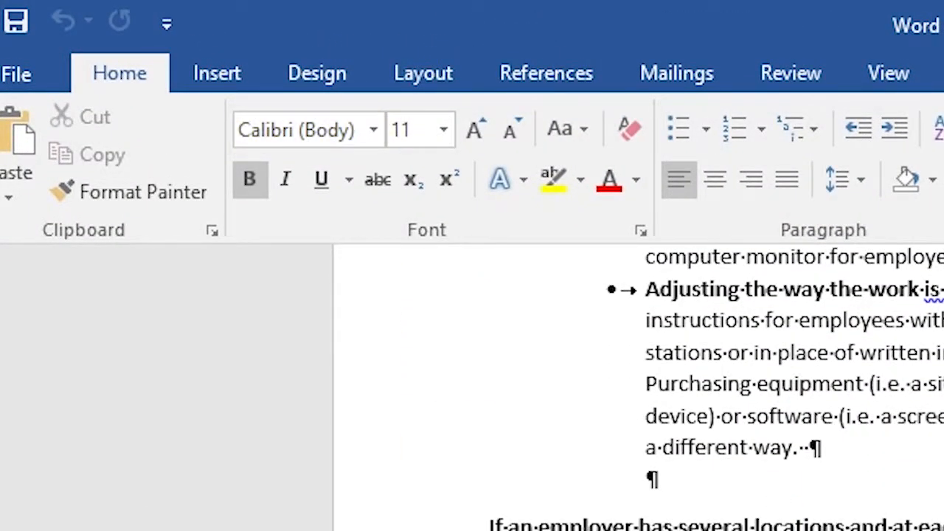
pyautogui.scroll(-8, 642, 383)
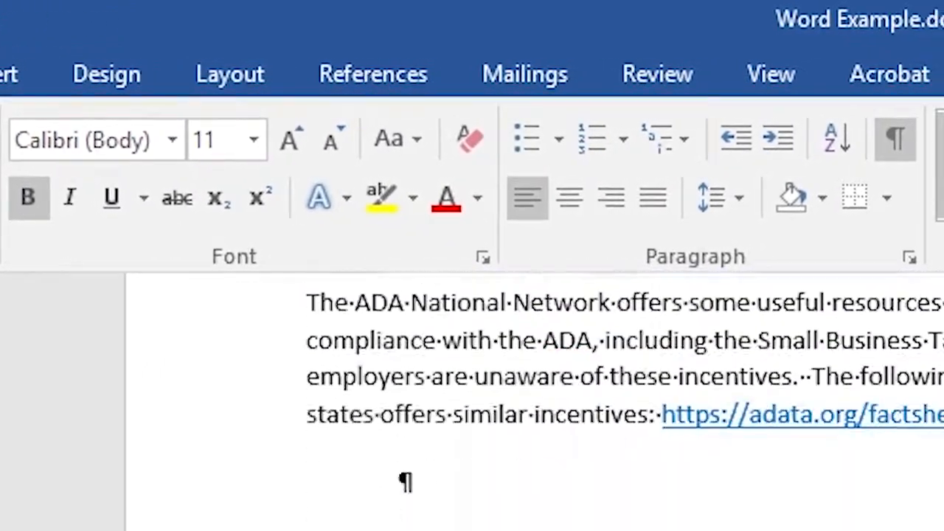
pyautogui.scroll(-5, 531, 402)
pyautogui.scroll(-2, 531, 402)
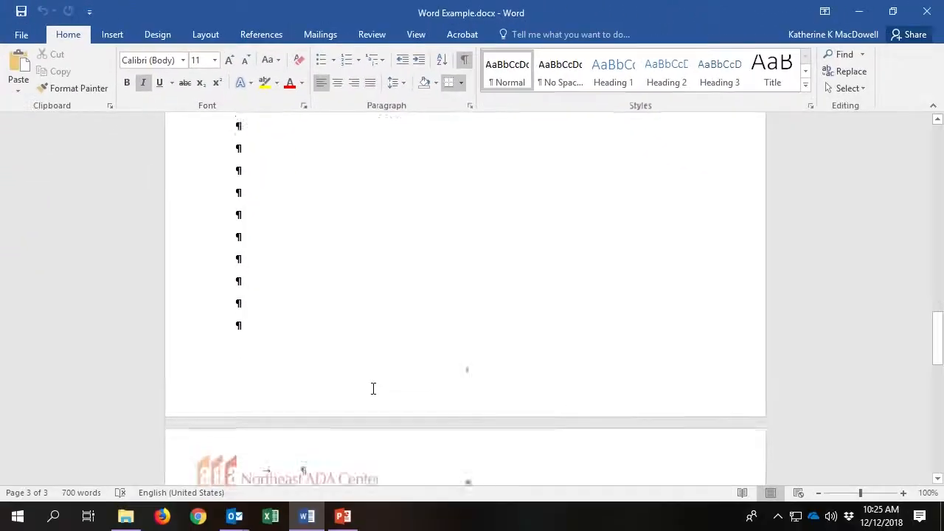
pyautogui.scroll(10, 373, 383)
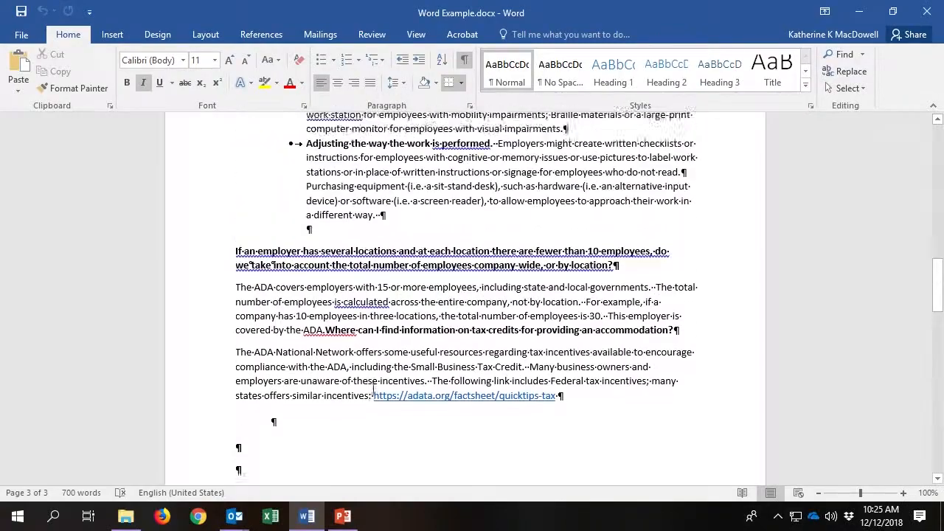
pyautogui.scroll(15, 373, 394)
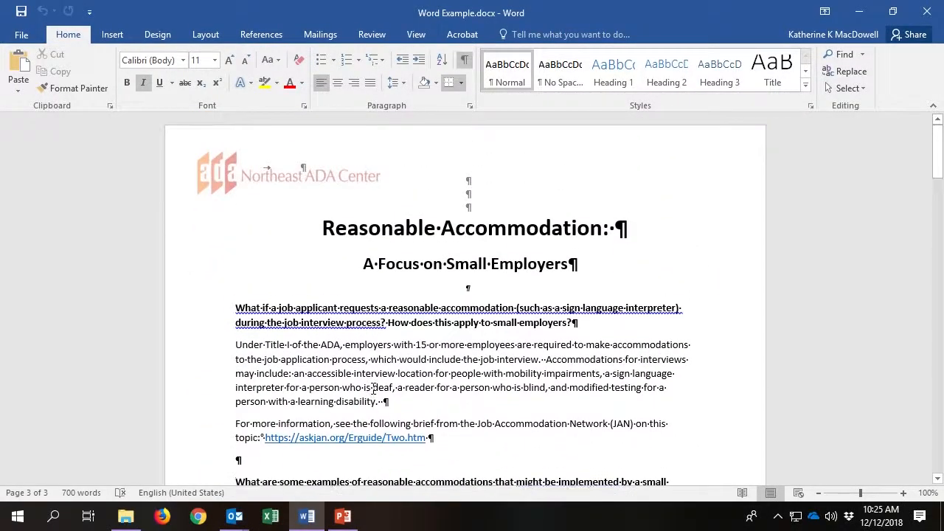
pyautogui.click(18, 35)
pyautogui.click(171, 278)
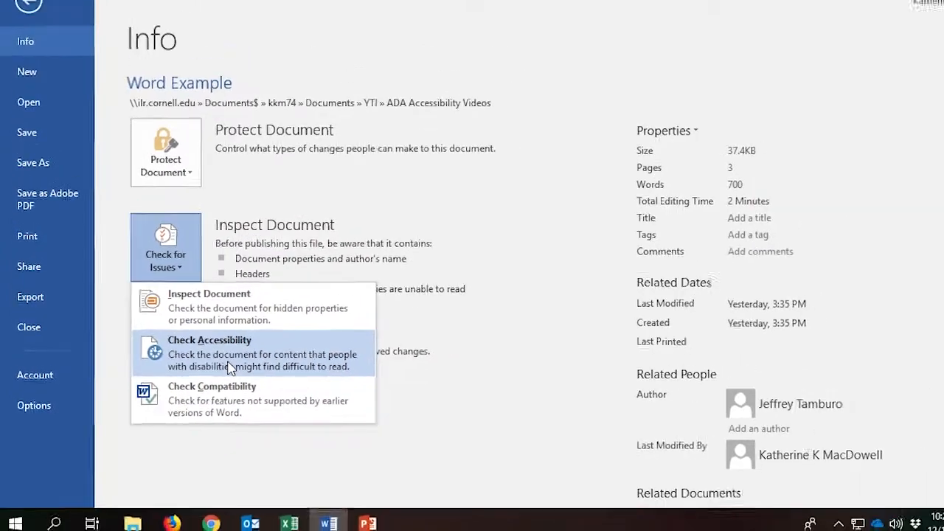
pyautogui.click(233, 366)
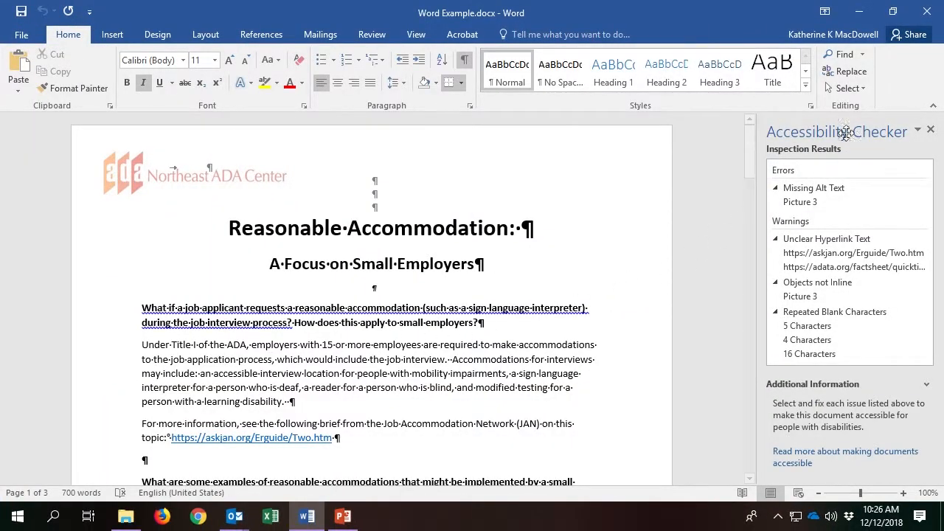
# Go to the flagged Picture 3 logo and select it inside the open page header.
pyautogui.click(802, 203)
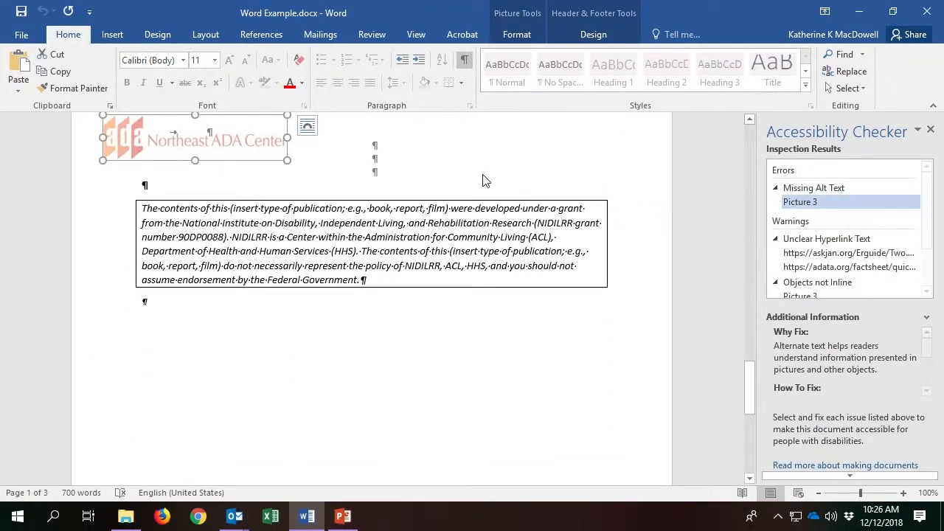
pyautogui.click(307, 127)
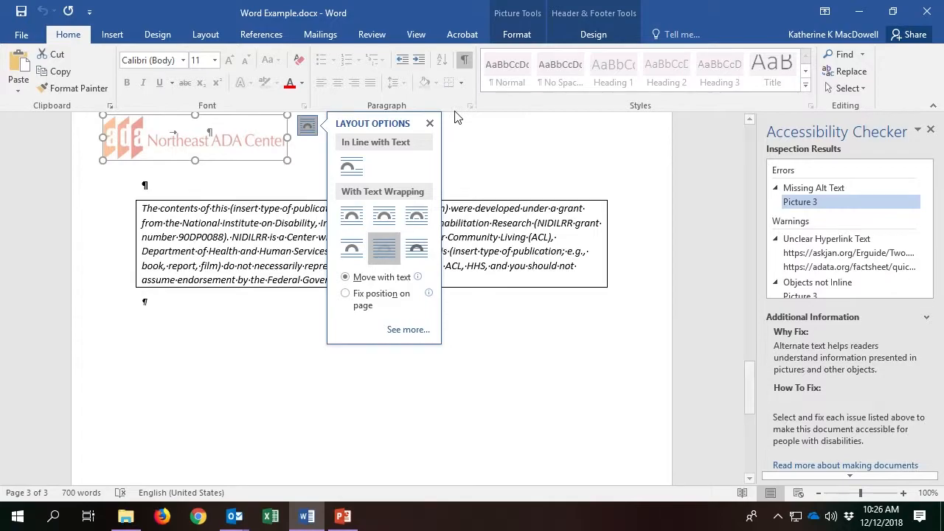
pyautogui.click(430, 123)
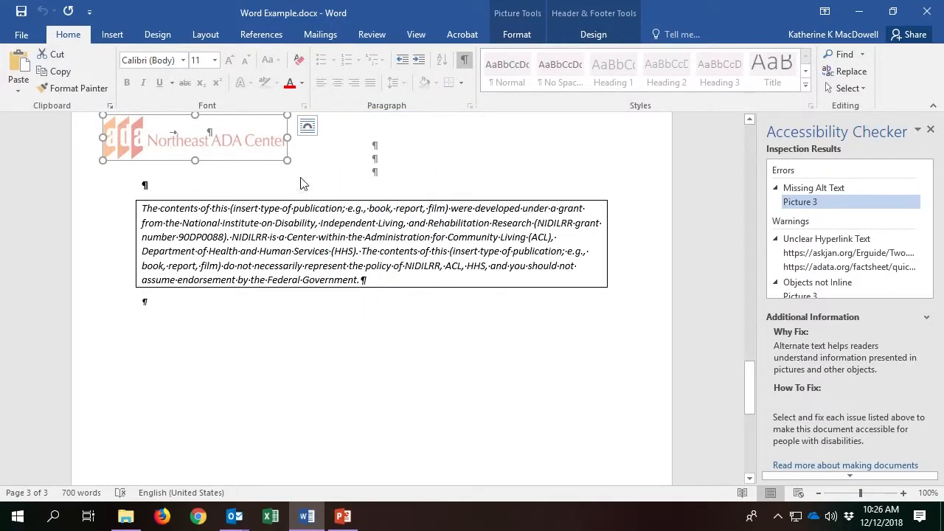
pyautogui.doubleClick(244, 169)
pyautogui.click(238, 142)
pyautogui.rightClick(238, 142)
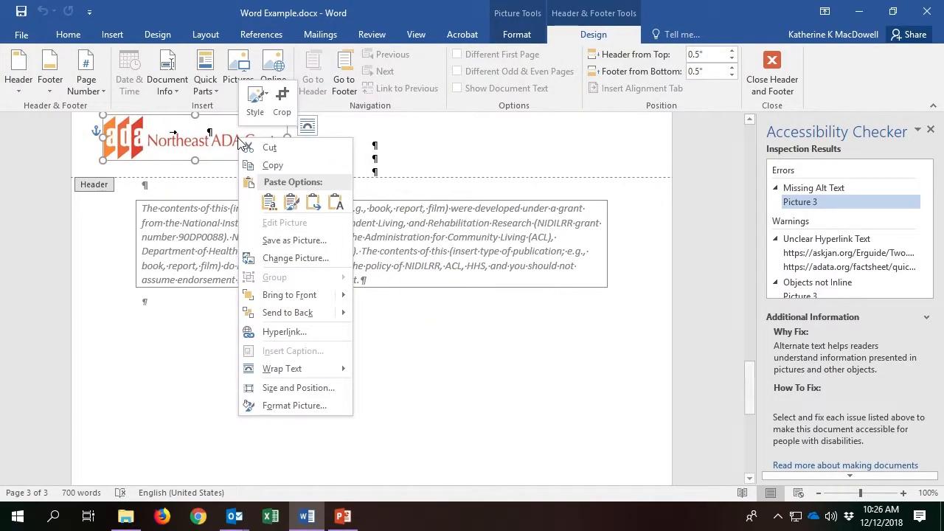
# Enter 'Northeast ADA Center Logo' as the logo's alt text description in Format Picture.
pyautogui.click(289, 405)
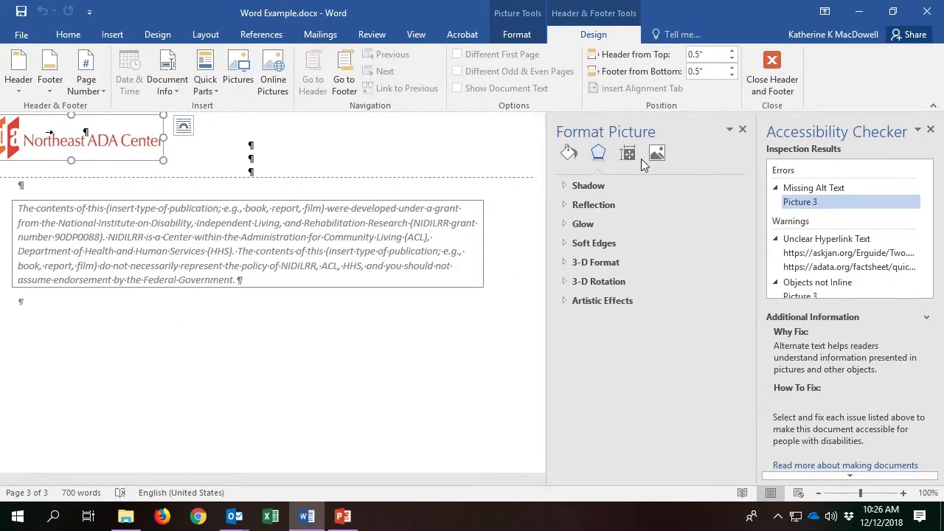
pyautogui.click(633, 155)
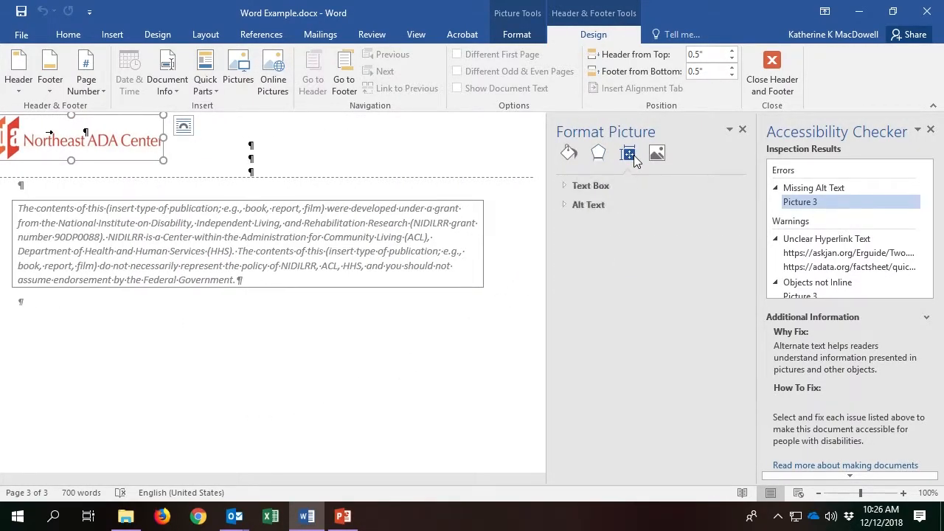
pyautogui.click(562, 204)
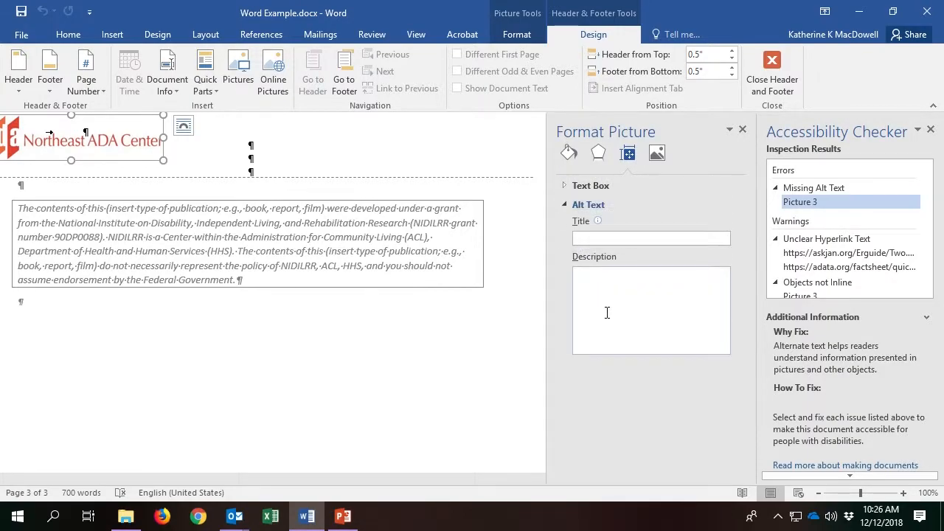
pyautogui.click(605, 293)
pyautogui.write('Northeast ADA Center Logo')
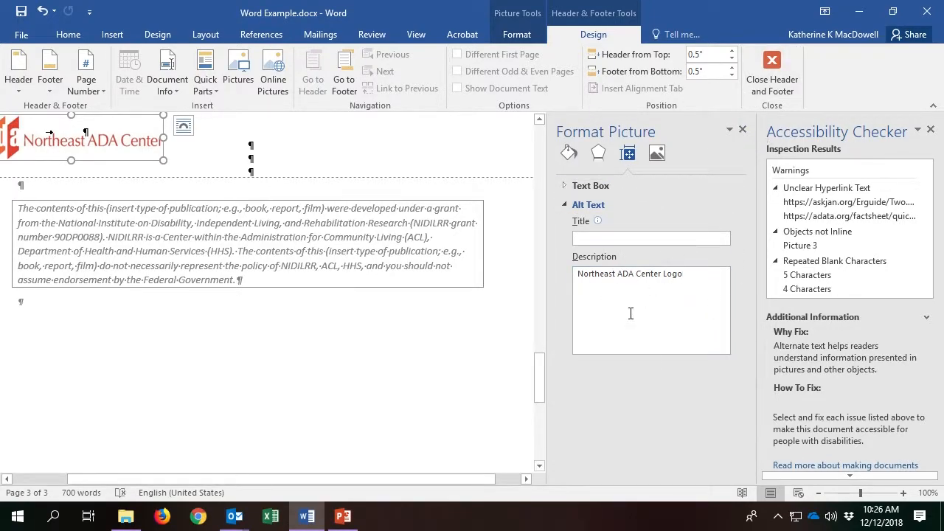
# Edit the flagged askjan.org hyperlink so its display text reads 'Ask JAN ERG Guide'.
pyautogui.click(816, 206)
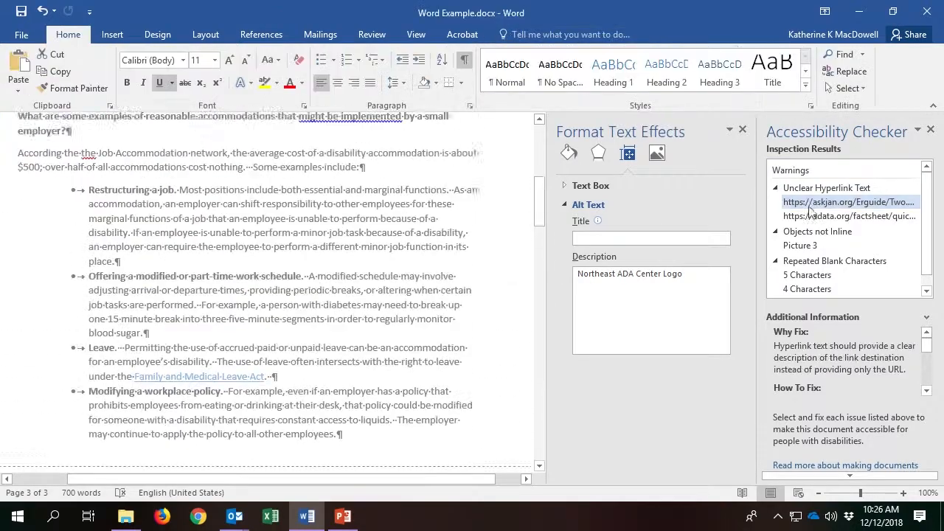
pyautogui.scroll(1, 220, 236)
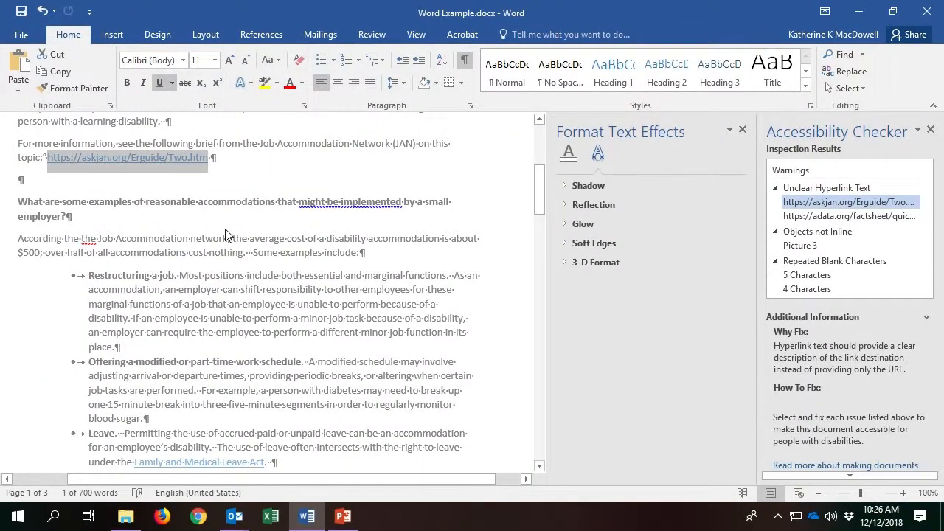
pyautogui.rightClick(185, 163)
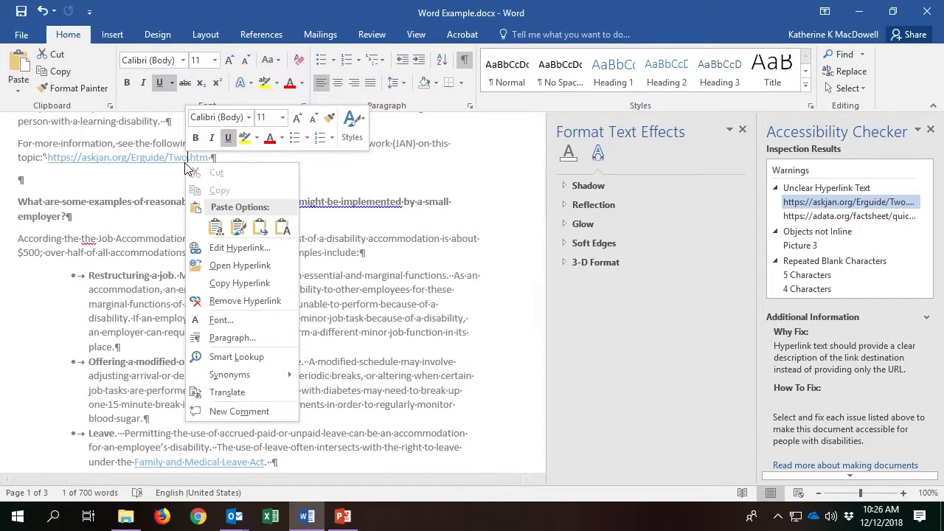
pyautogui.click(251, 252)
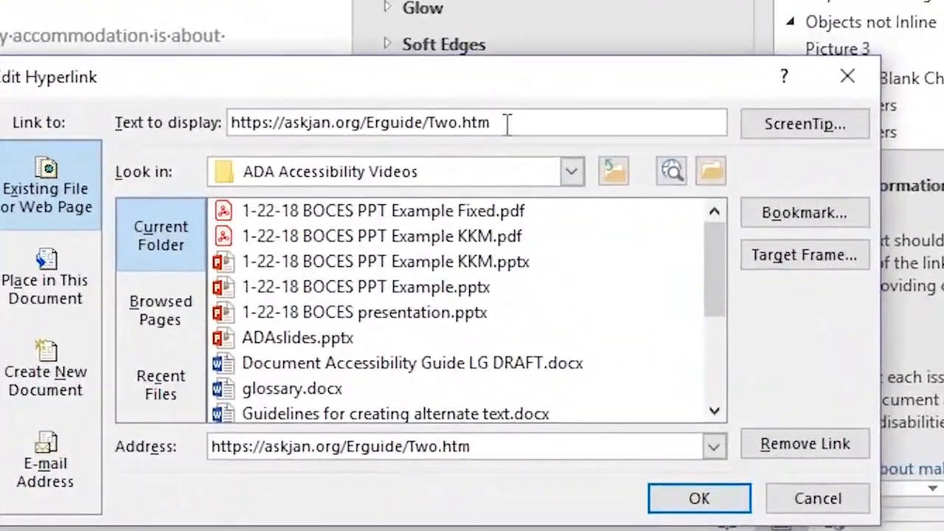
pyautogui.moveTo(507, 123); pyautogui.dragTo(227, 140)
pyautogui.write('Ask H')
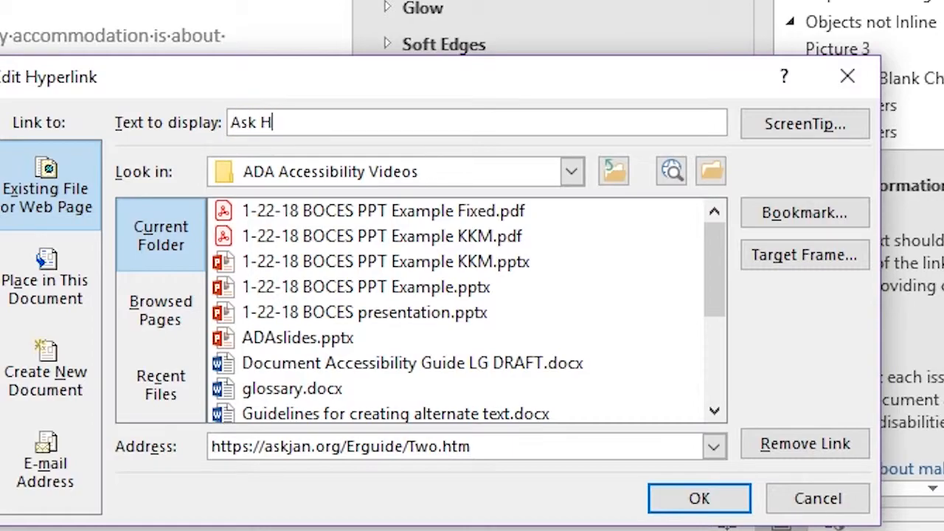
pyautogui.press('BackSpace')
pyautogui.write('JAN ERG Guide')
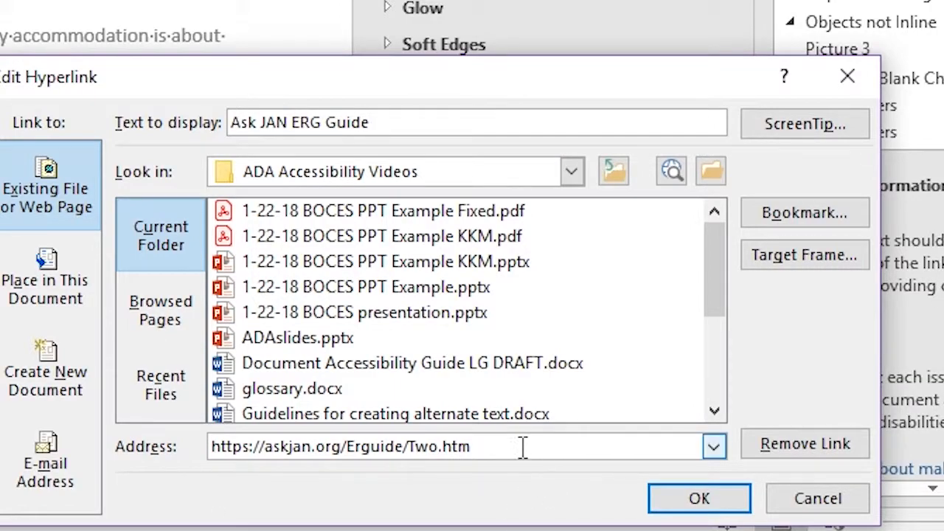
# Copy the link's web address into its ScreenTip and apply the hyperlink changes.
pyautogui.moveTo(505, 445); pyautogui.dragTo(202, 461)
pyautogui.hotkey('ctrl', 'c')
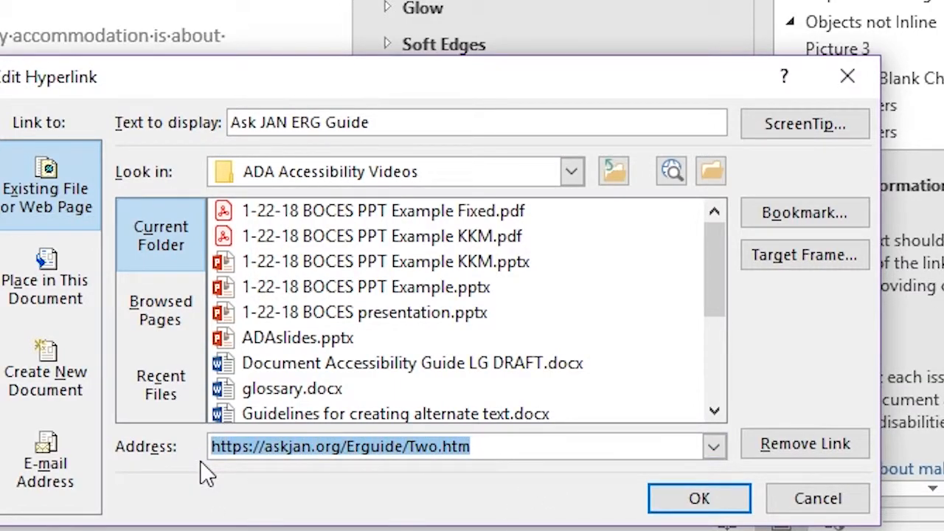
pyautogui.click(848, 127)
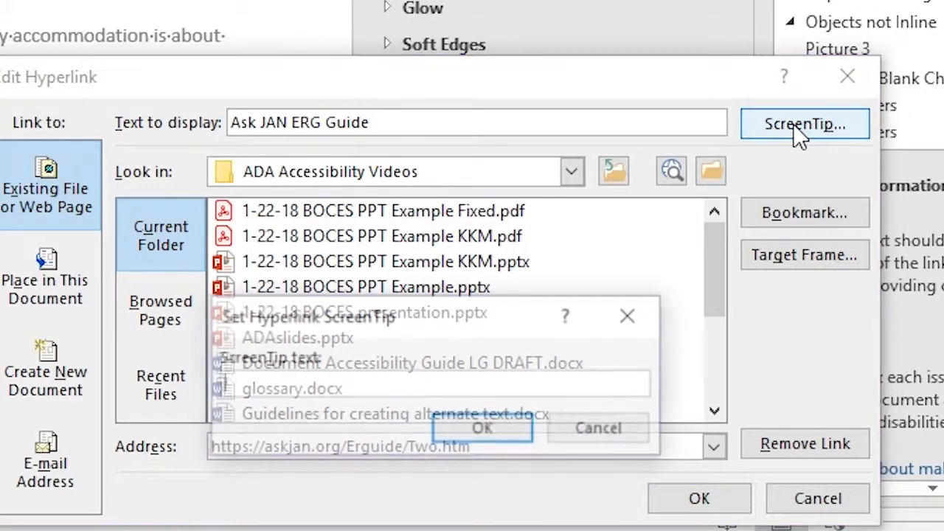
pyautogui.hotkey('ctrl', 'v')
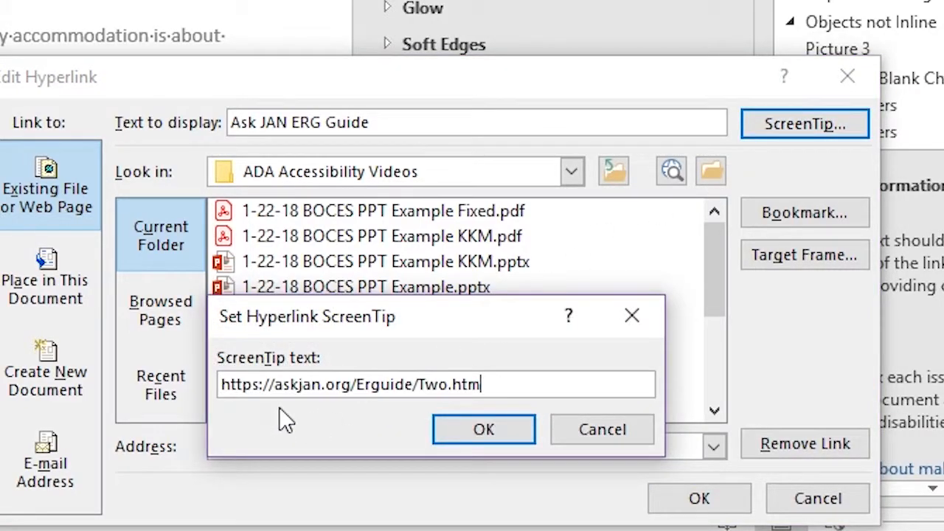
pyautogui.click(486, 430)
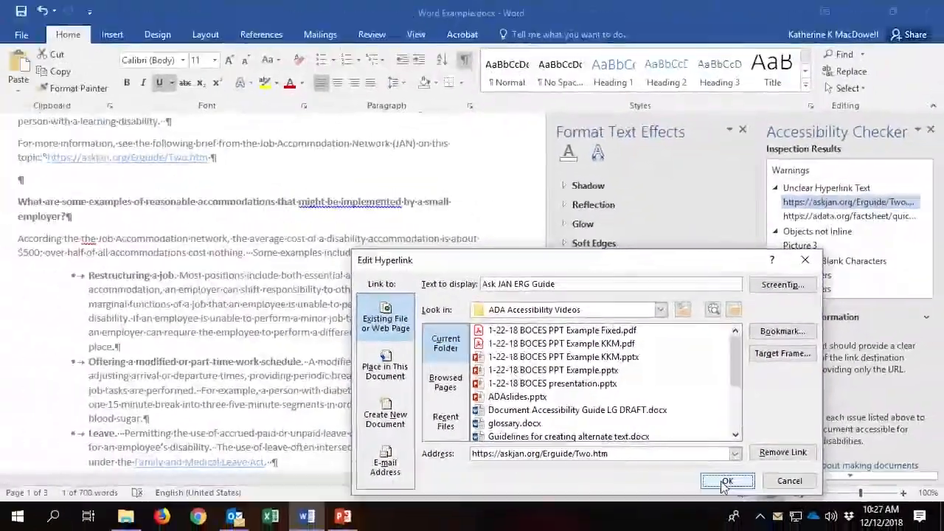
pyautogui.click(699, 499)
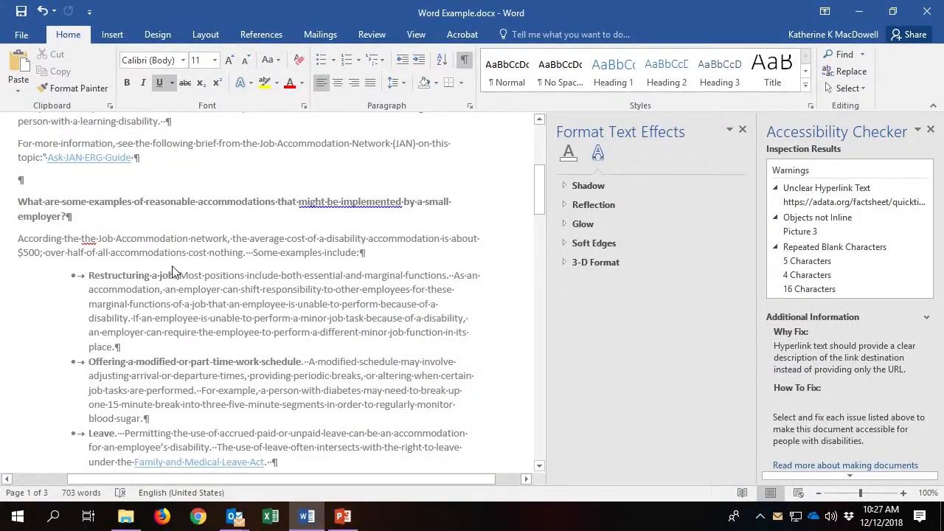
# Open the page header, then close header editing to return to the body text.
pyautogui.scroll(-1, 177, 269)
pyautogui.scroll(9, 175, 271)
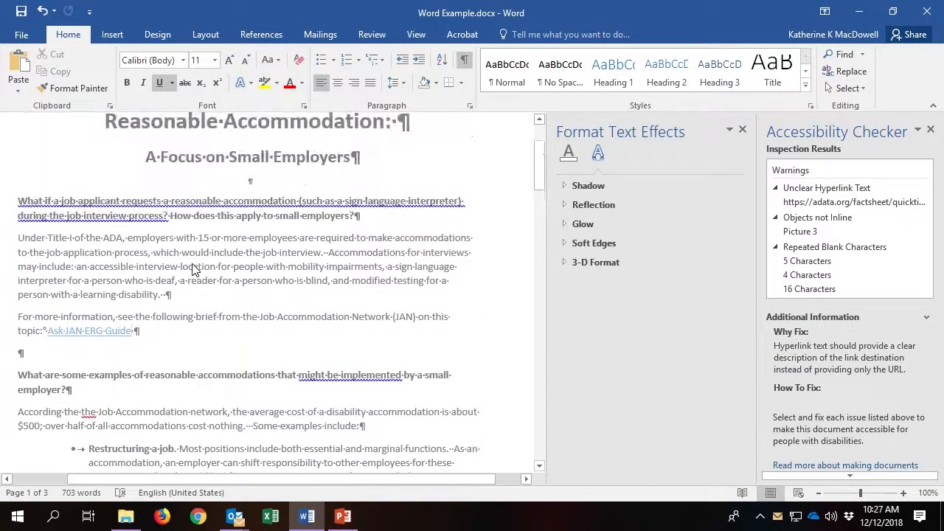
pyautogui.doubleClick(84, 166)
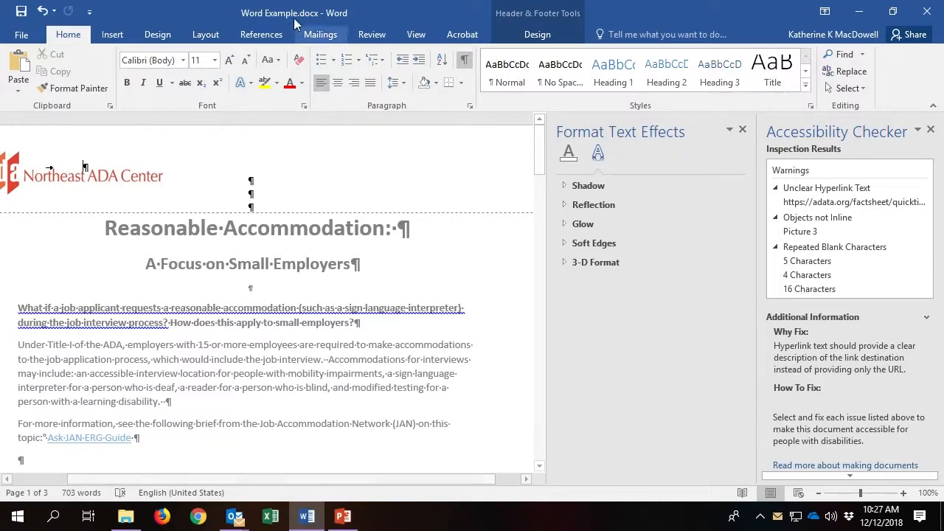
pyautogui.click(543, 37)
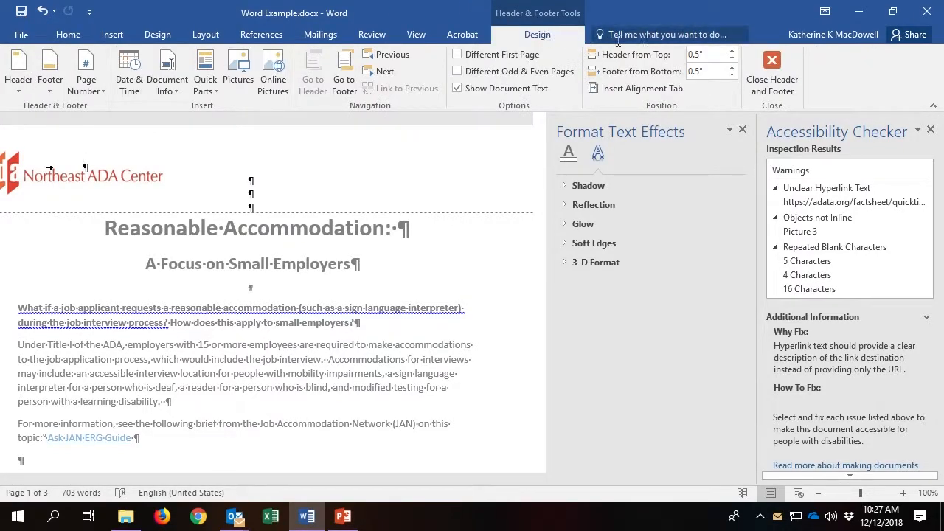
pyautogui.click(780, 79)
# Change the flagged quicktips-tax link's display text to 'ADA Quicktips Tax Fact Sheet'.
pyautogui.scroll(-7, 315, 347)
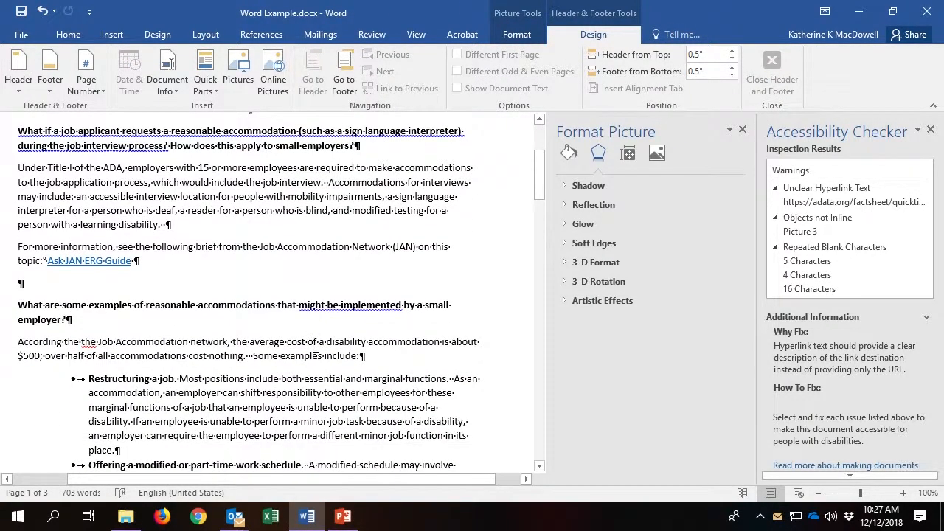
pyautogui.scroll(-2, 316, 346)
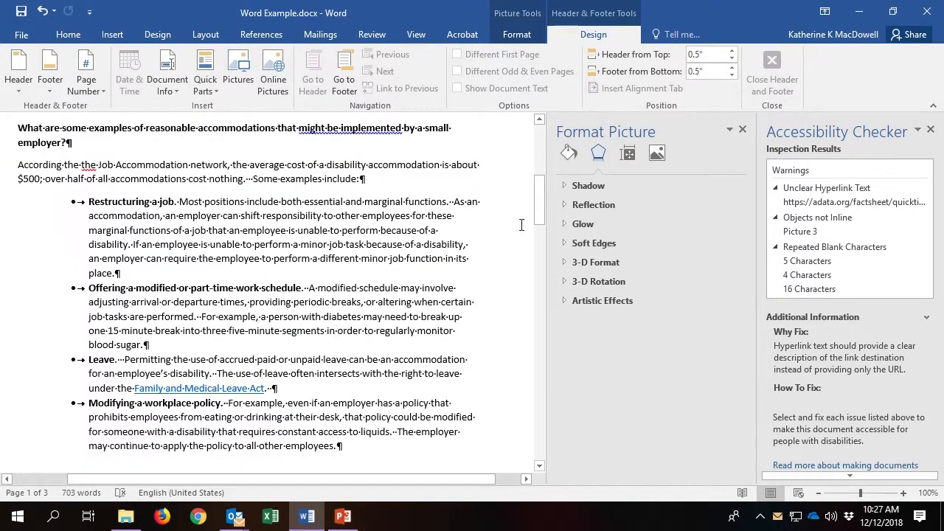
pyautogui.click(800, 202)
pyautogui.scroll(-6, 452, 227)
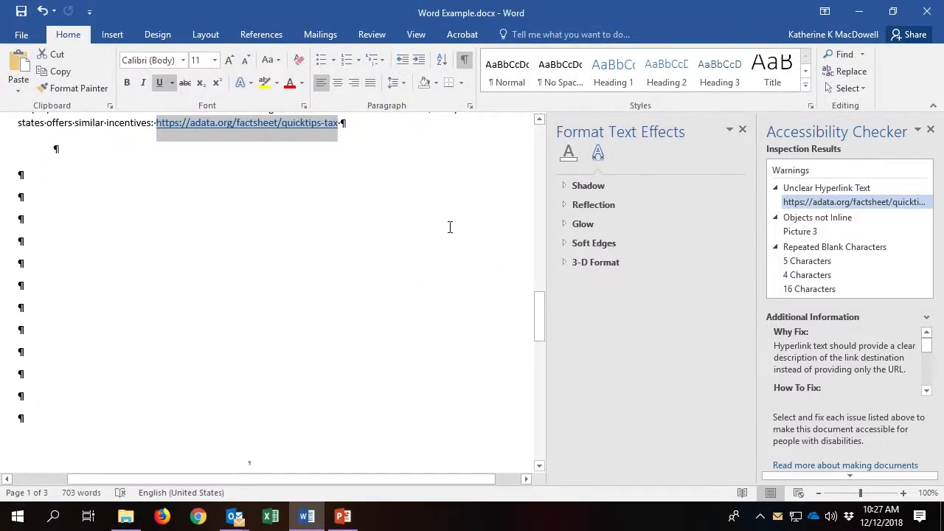
pyautogui.rightClick(249, 125)
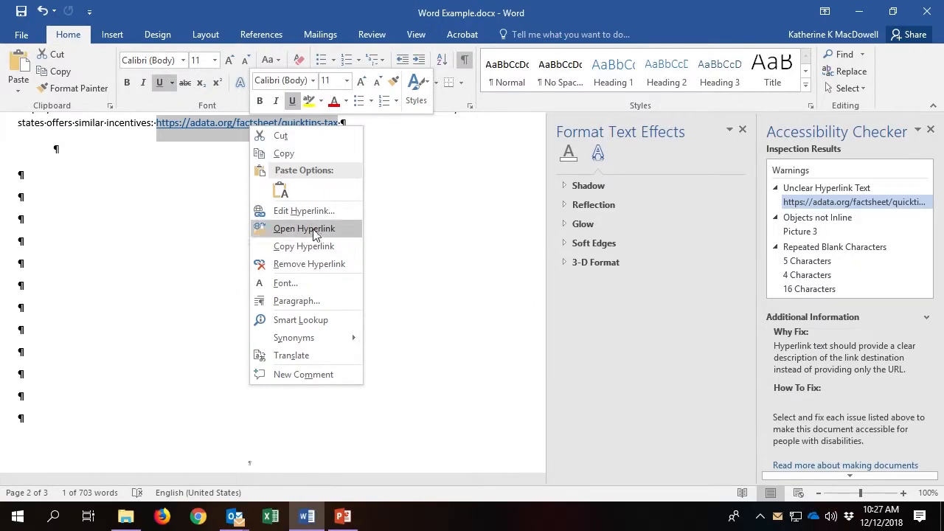
pyautogui.click(303, 211)
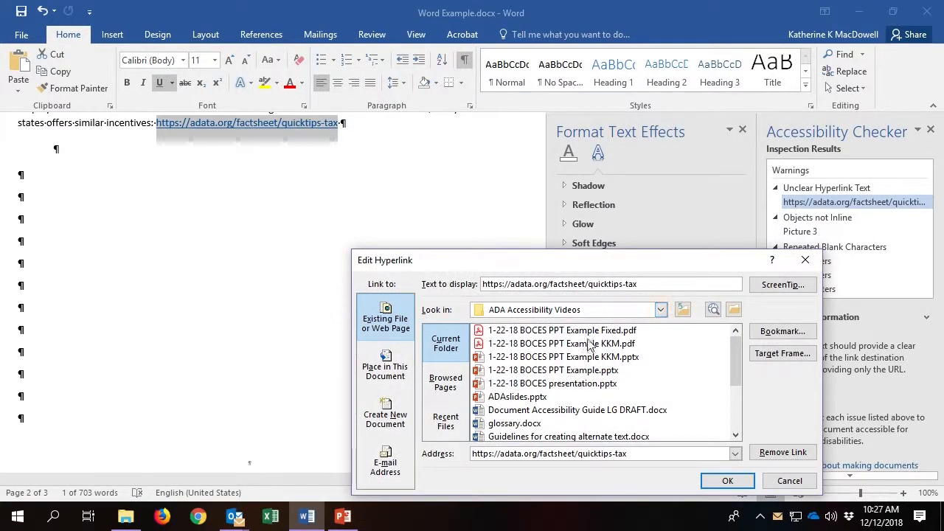
pyautogui.doubleClick(609, 284)
pyautogui.hotkey('ctrl', 'a')
pyautogui.write('A')
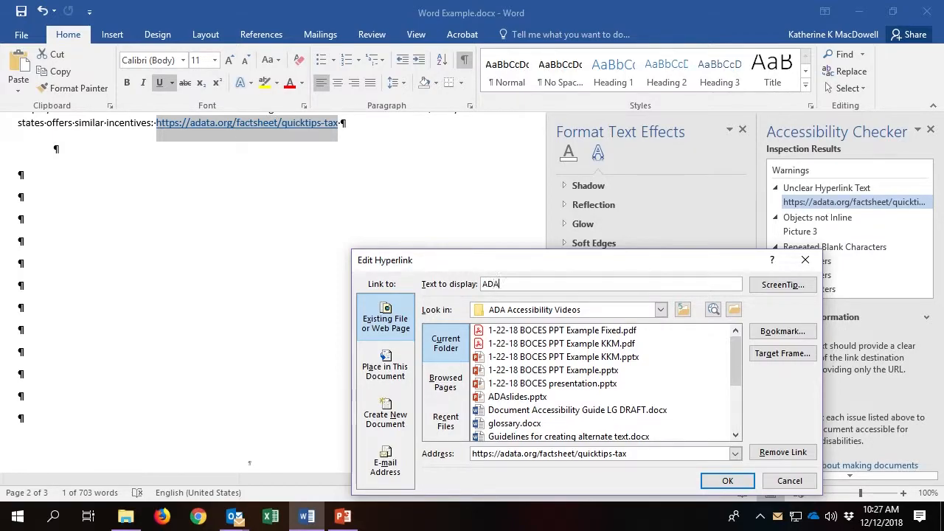
pyautogui.write('DA Quicktips Tax Fact Sheet')
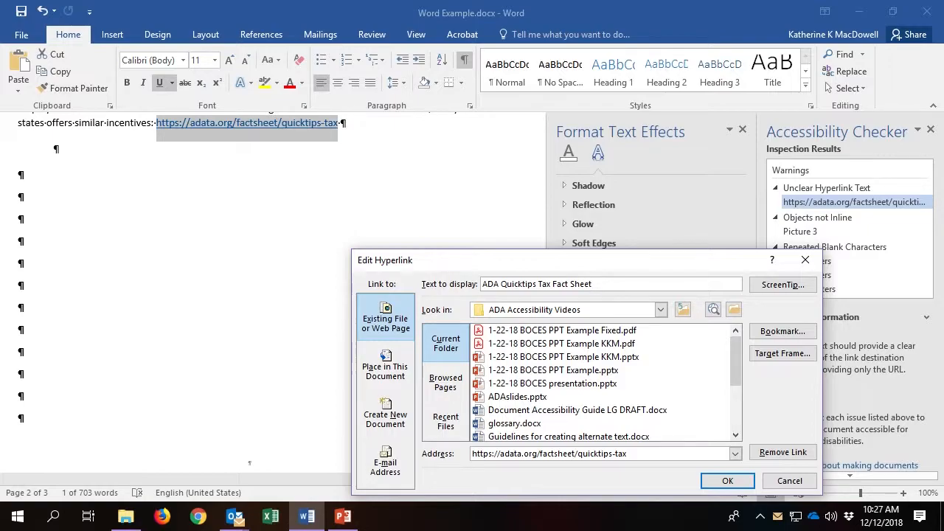
# Set the link's ScreenTip to its URL and apply the hyperlink edit.
pyautogui.moveTo(628, 453); pyautogui.dragTo(469, 466)
pyautogui.hotkey('ctrl', 'c')
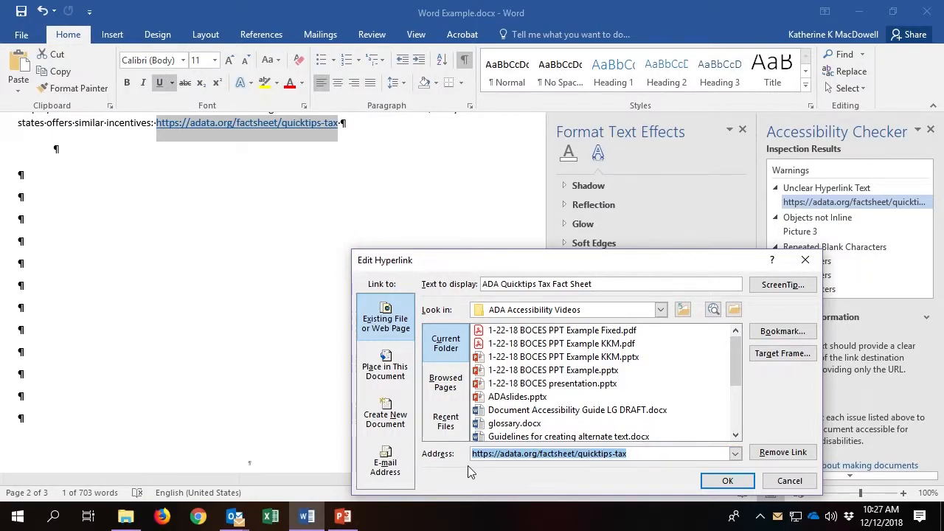
pyautogui.click(780, 289)
pyautogui.hotkey('ctrl', 'v')
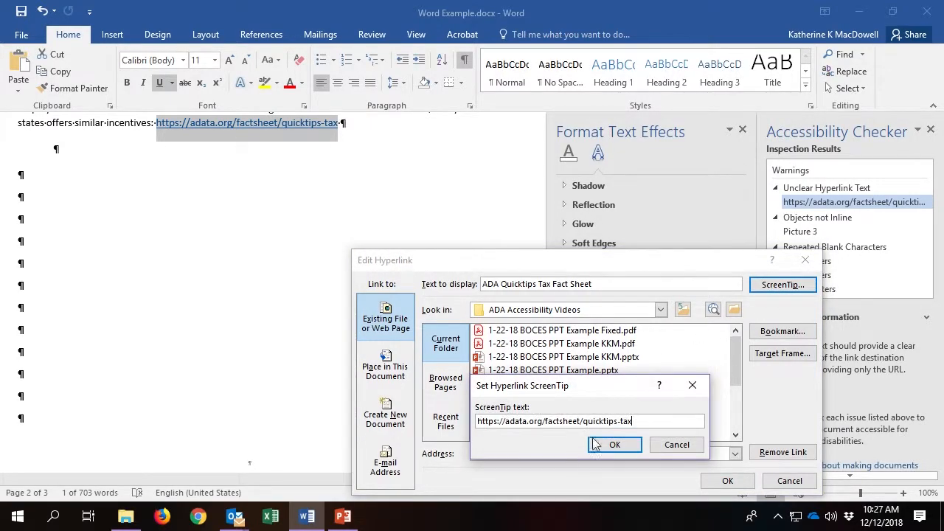
pyautogui.click(612, 446)
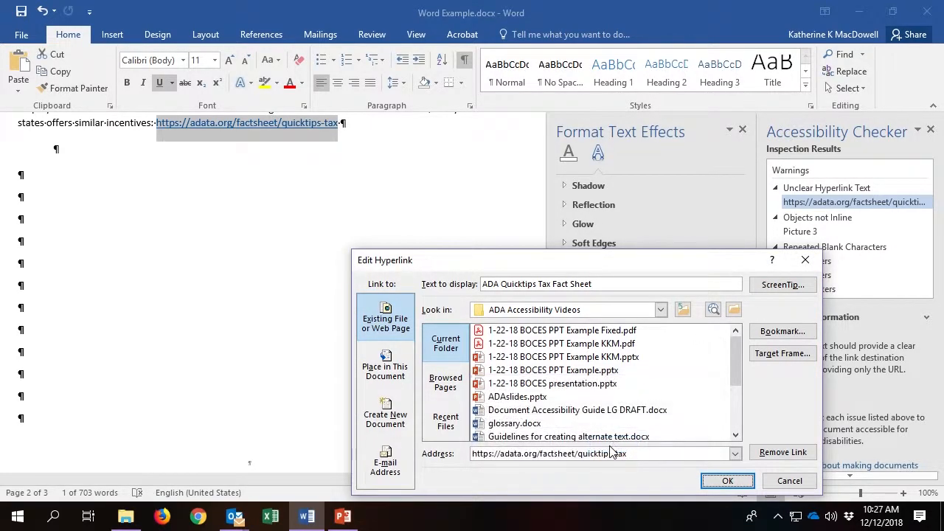
pyautogui.click(726, 480)
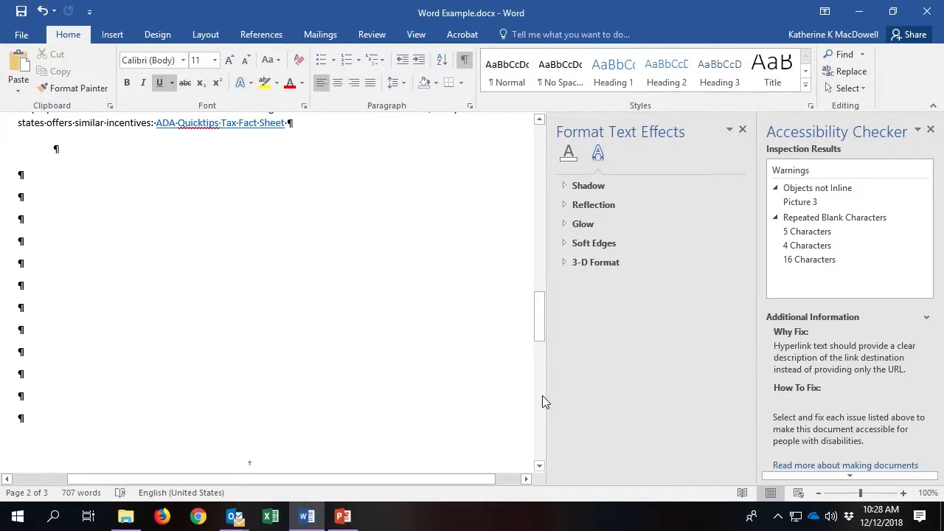
# Set the flagged Picture 3 header logo's layout option to In Line with Text.
pyautogui.click(797, 201)
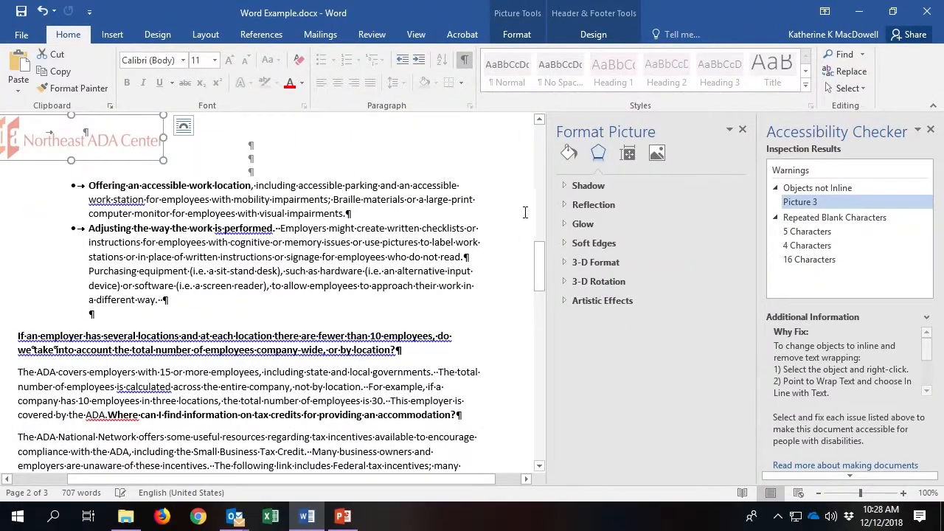
pyautogui.click(181, 136)
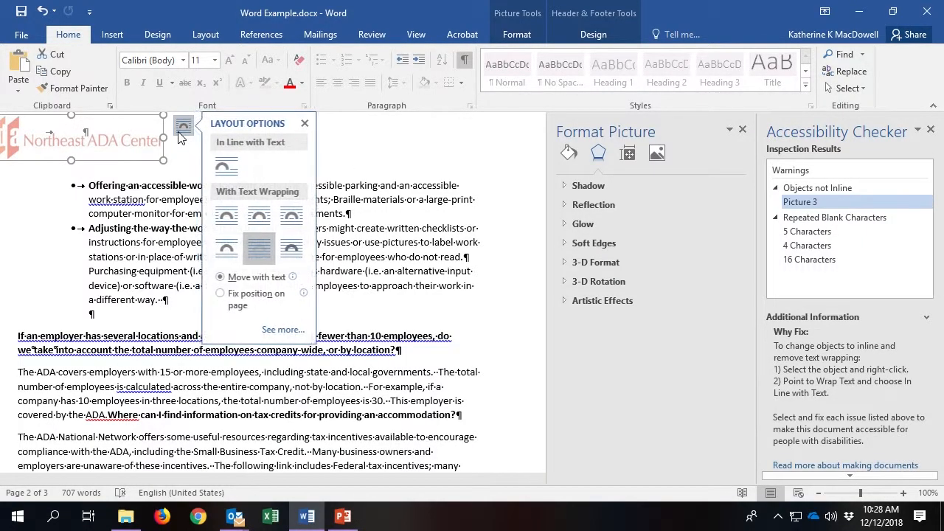
pyautogui.click(233, 175)
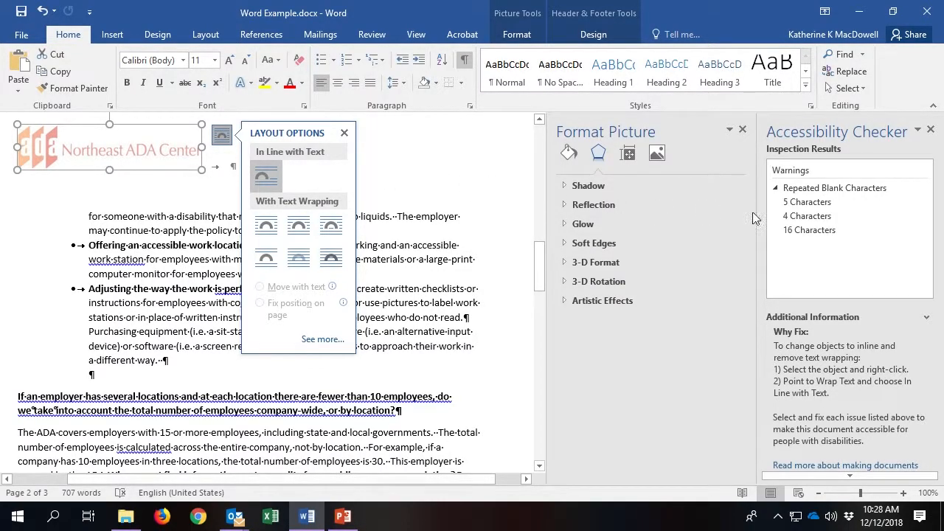
# Delete the five repeated blank characters beside the logo.
pyautogui.click(811, 202)
pyautogui.click(811, 204)
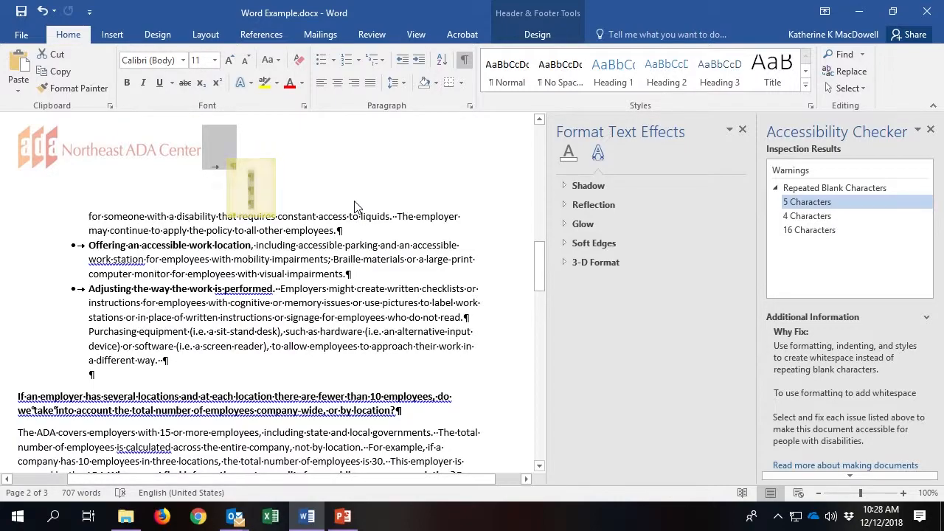
pyautogui.press('Delete')
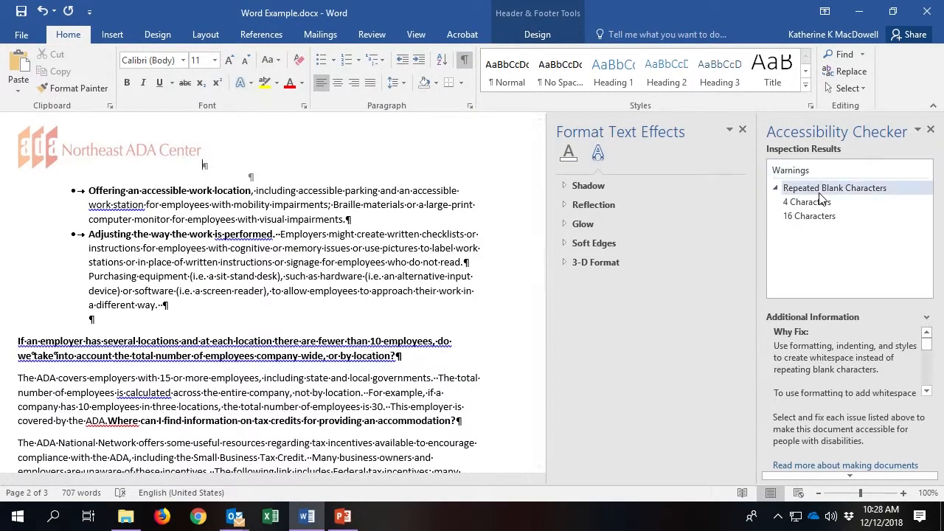
# Delete the empty paragraph and the extra spaces after 'a different way.'.
pyautogui.click(821, 216)
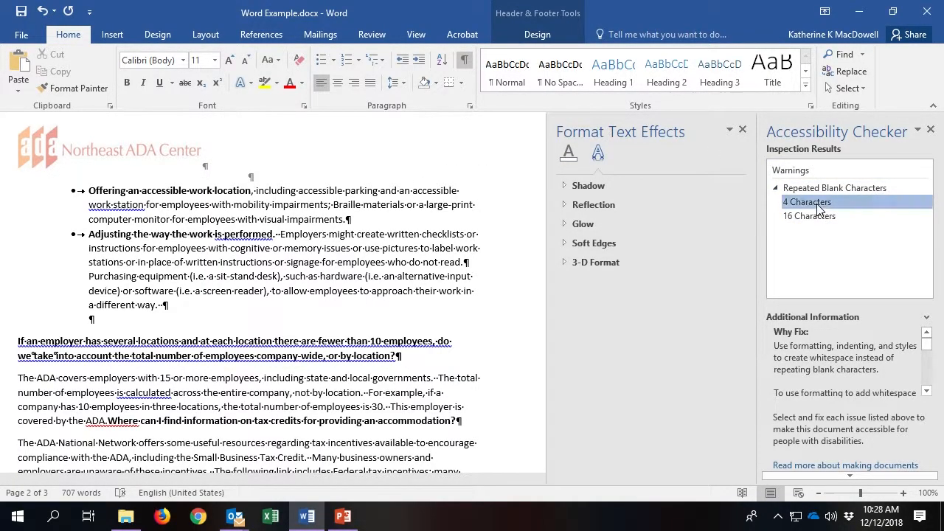
pyautogui.click(804, 202)
pyautogui.click(95, 320)
pyautogui.doubleClick(95, 320)
pyautogui.press('Delete')
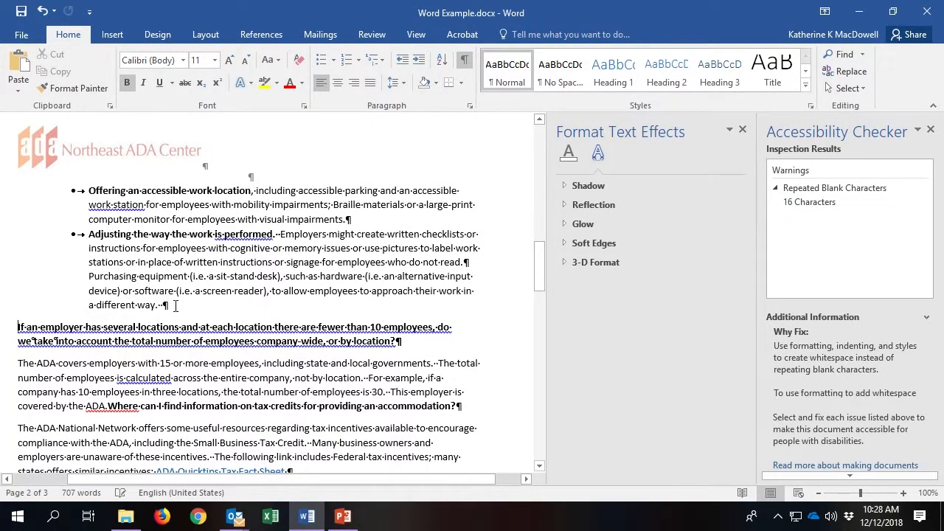
pyautogui.click(163, 304)
pyautogui.press('BackSpace')
pyautogui.press('BackSpace')
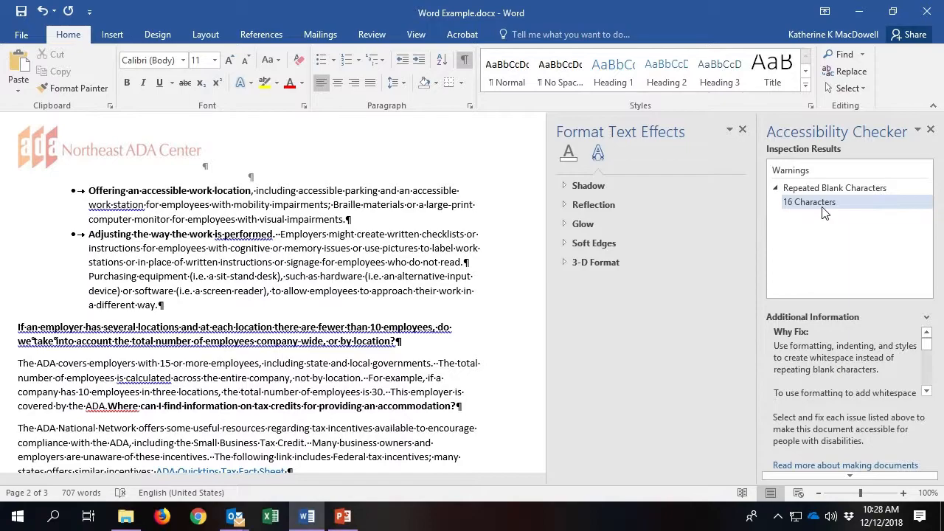
# Delete the 16 empty paragraphs and insert a page break before the grant disclaimer.
pyautogui.scroll(-5, 219, 364)
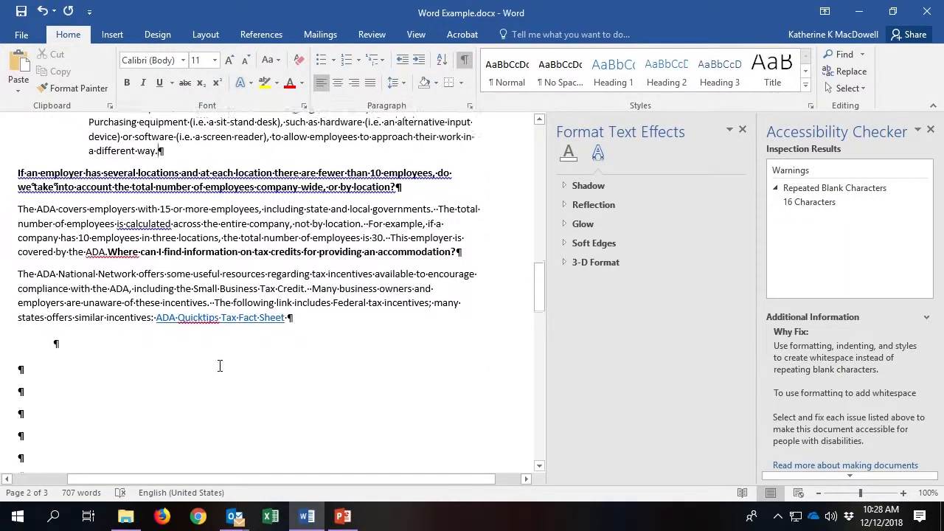
pyautogui.click(811, 204)
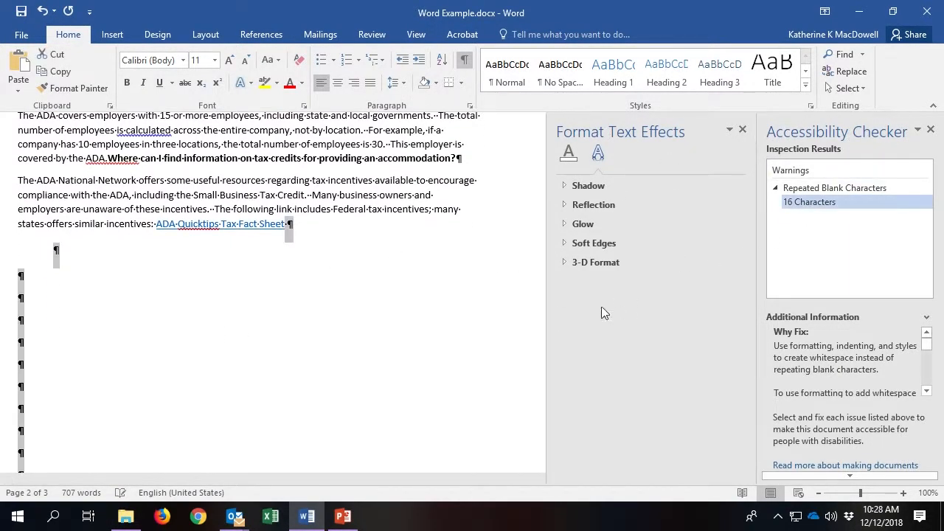
pyautogui.press('Delete')
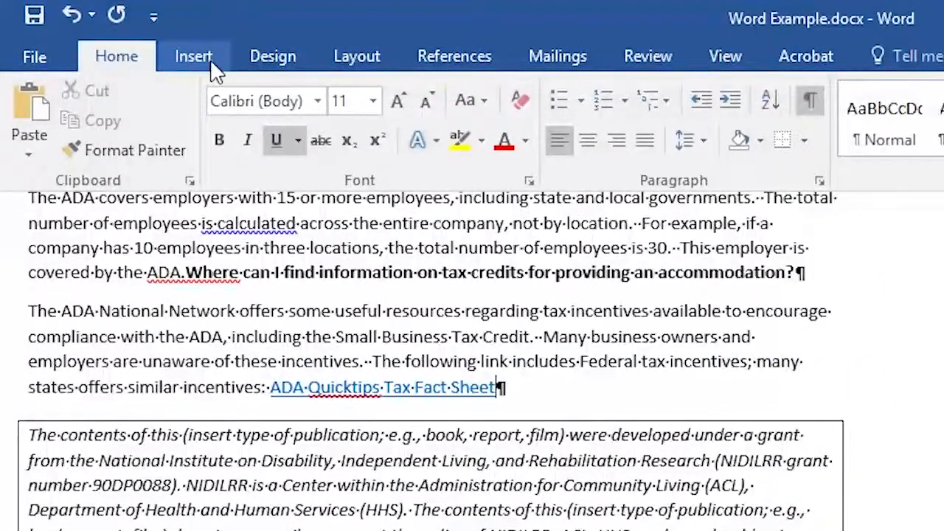
pyautogui.click(121, 38)
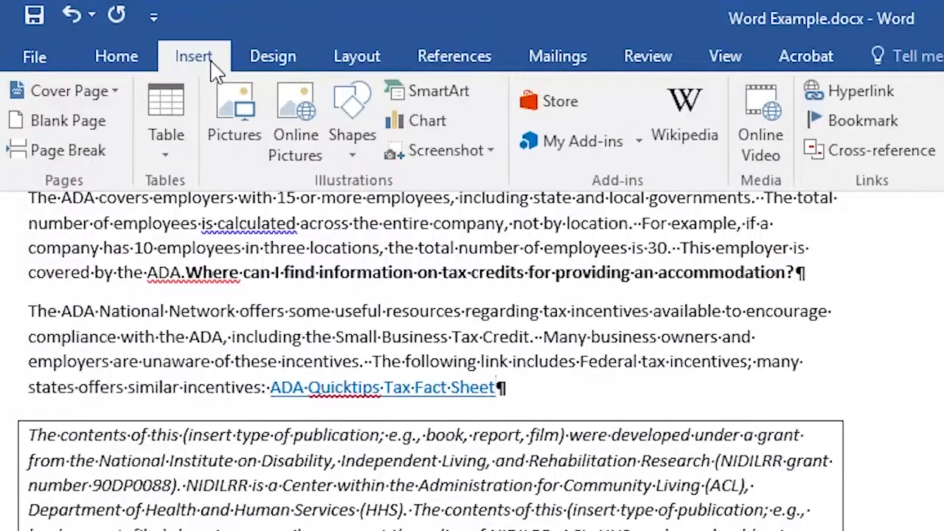
pyautogui.click(103, 151)
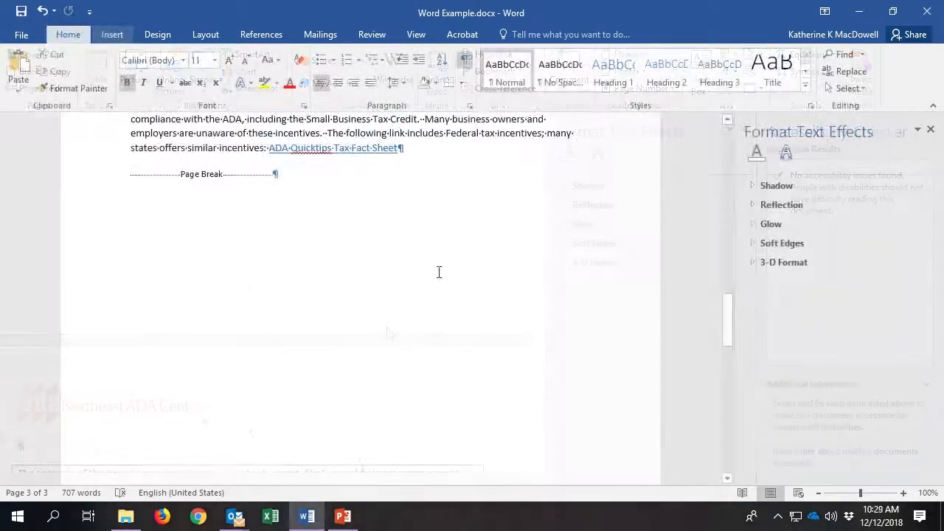
# Update the Title style to match the 'Reasonable Accommodation:' title line from the Styles pane.
pyautogui.scroll(8, 438, 273)
pyautogui.scroll(20, 445, 273)
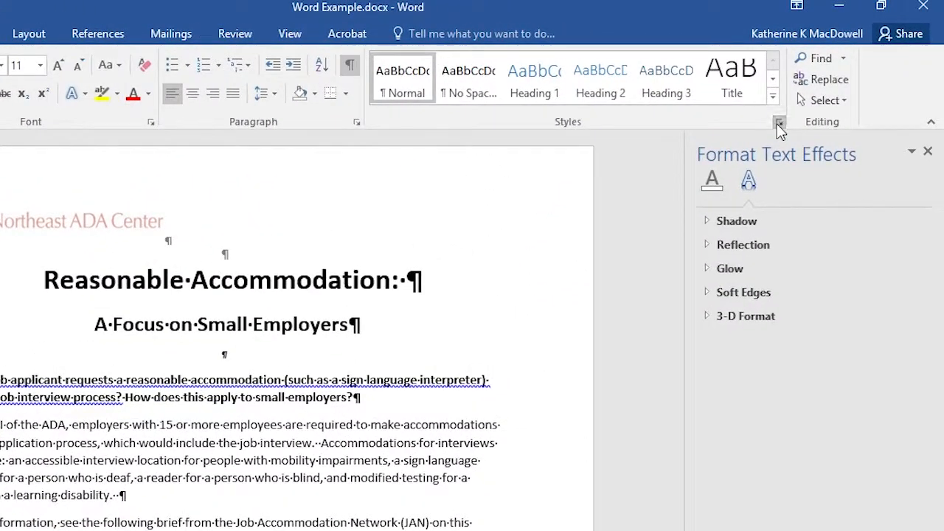
pyautogui.click(777, 123)
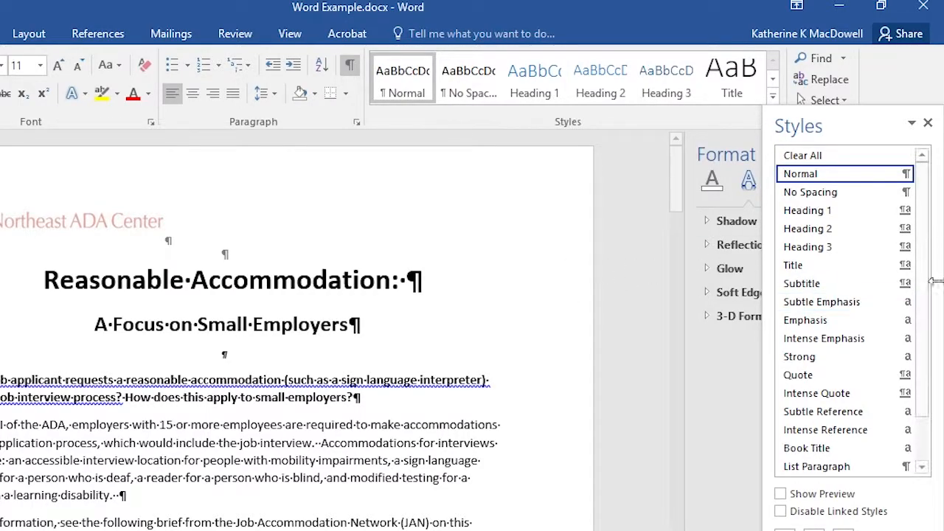
pyautogui.moveTo(398, 284); pyautogui.dragTo(43, 284)
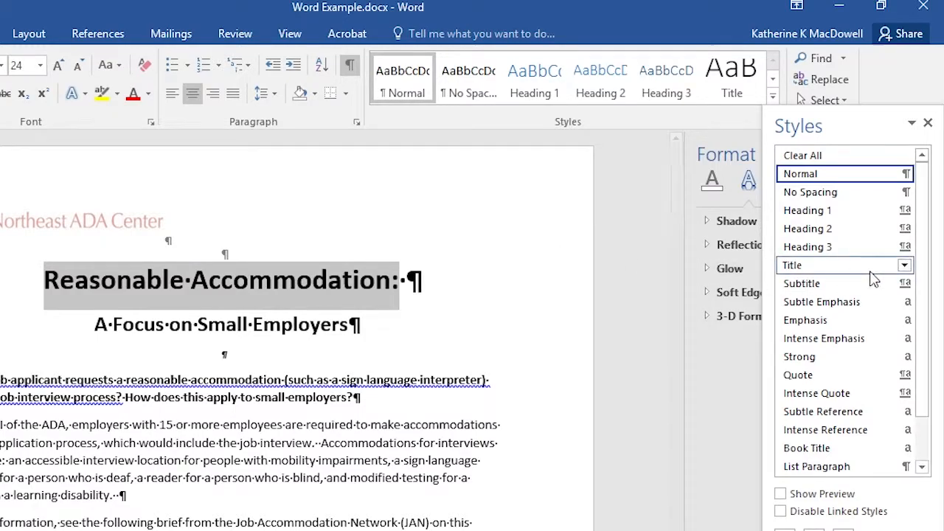
pyautogui.click(904, 266)
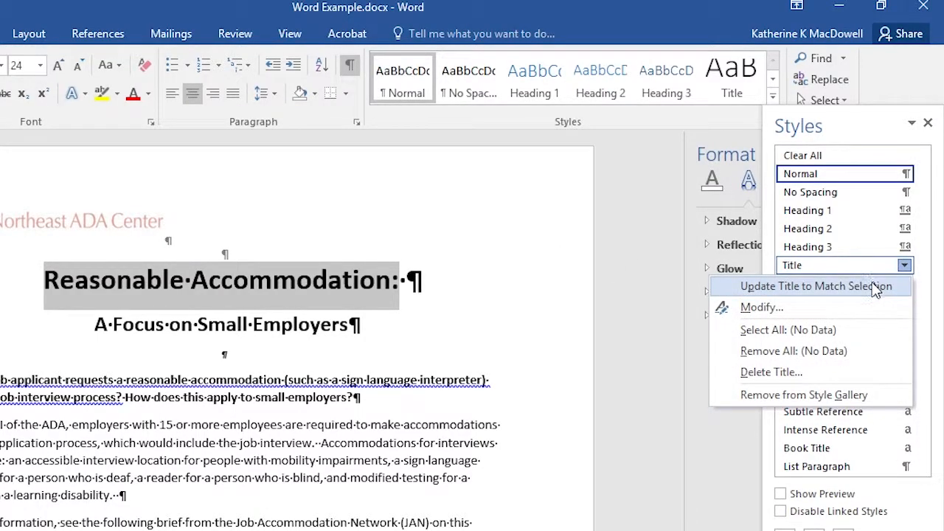
pyautogui.click(874, 289)
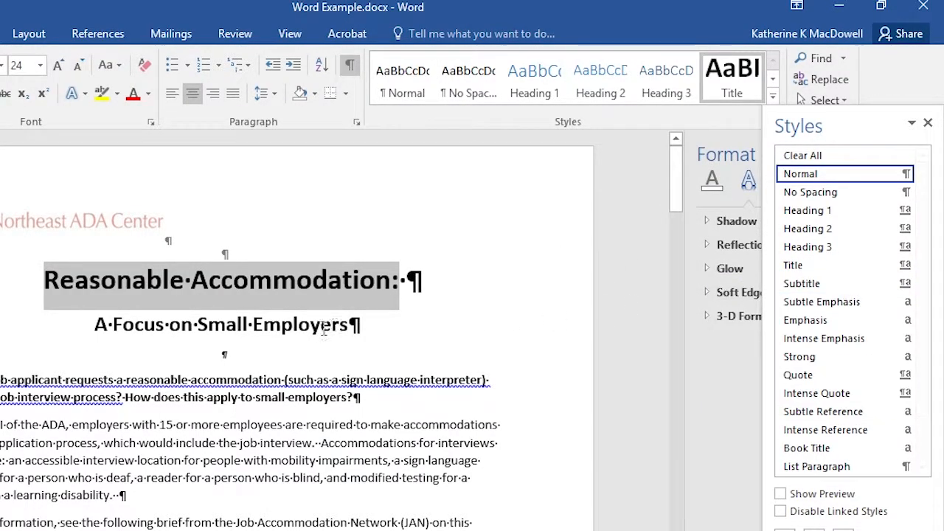
pyautogui.moveTo(351, 327); pyautogui.dragTo(95, 325)
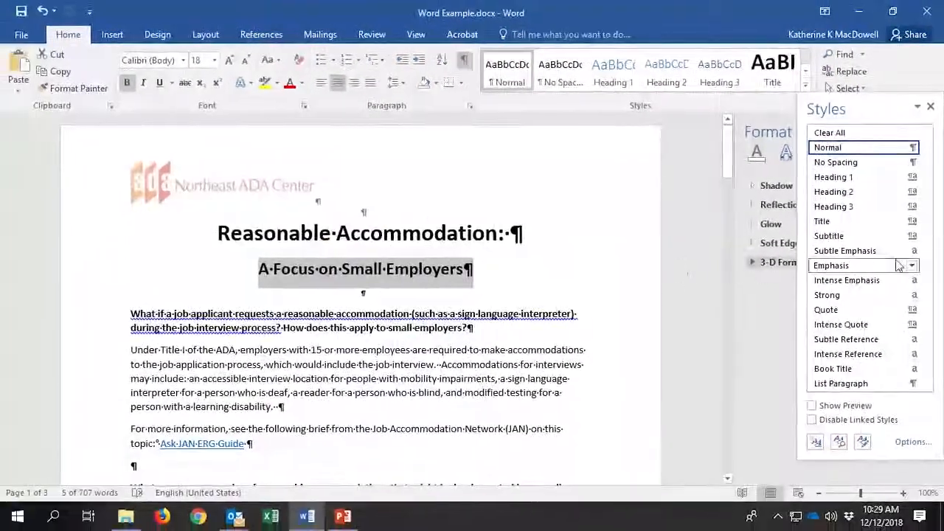
# Update Subtitle to match its line and make the job-applicant and examples questions Heading 1.
pyautogui.click(912, 236)
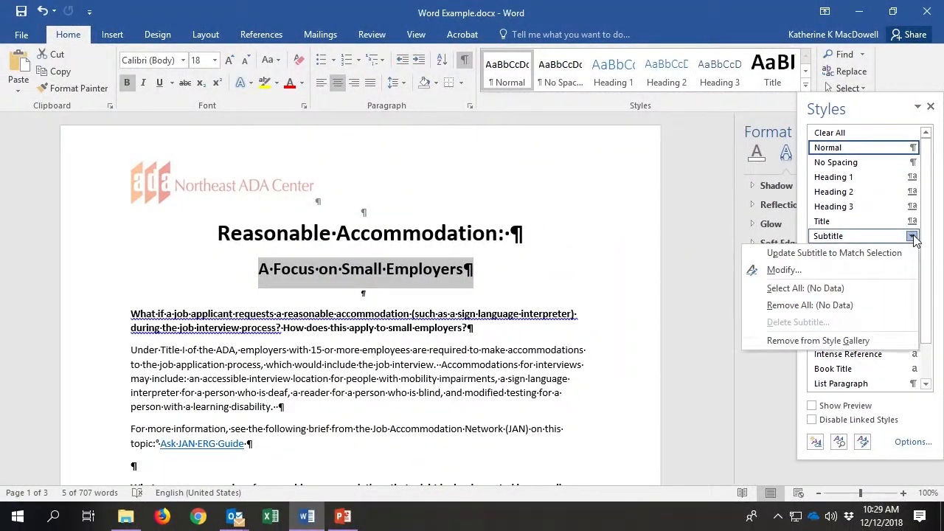
pyautogui.click(891, 253)
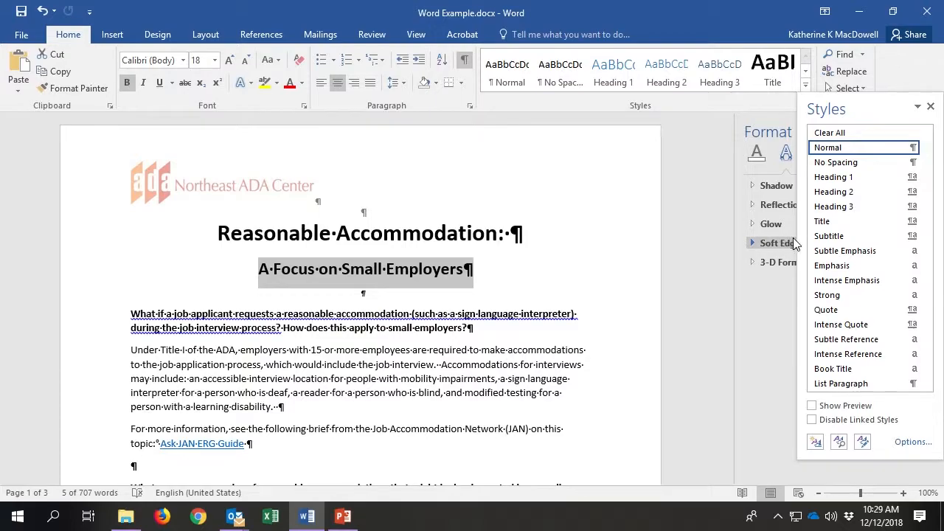
pyautogui.moveTo(464, 327); pyautogui.dragTo(123, 304)
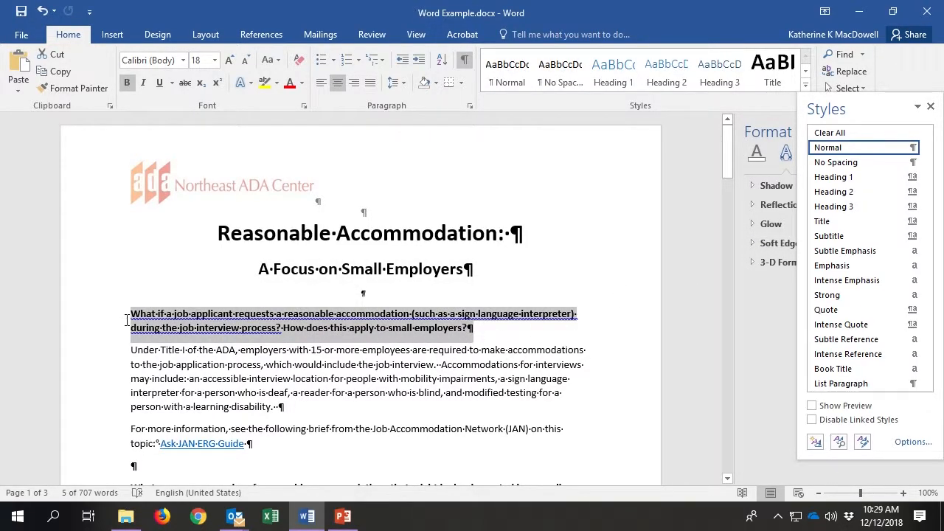
pyautogui.click(913, 178)
pyautogui.click(814, 194)
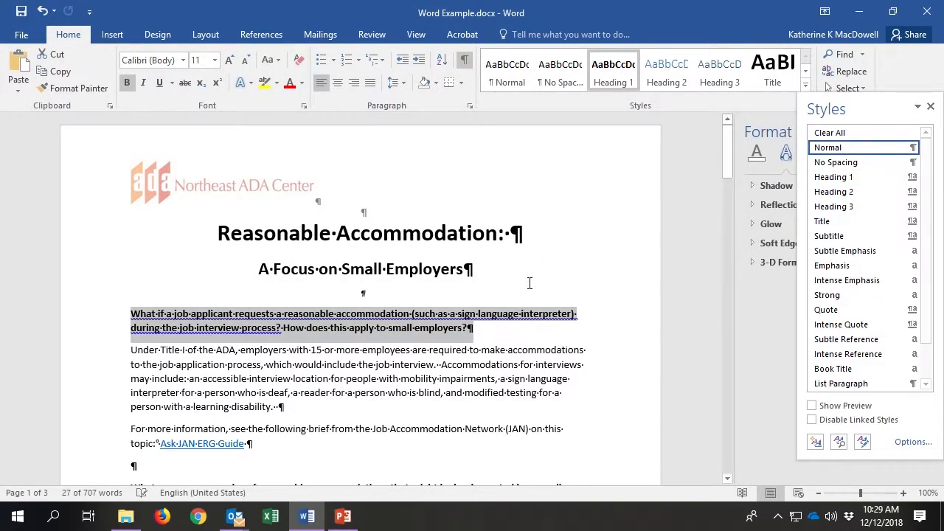
pyautogui.scroll(-7, 494, 326)
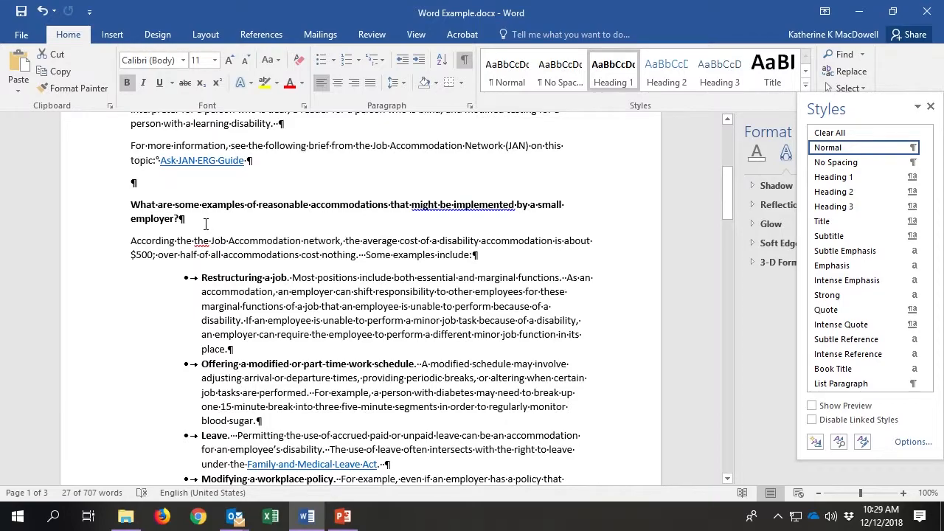
pyautogui.moveTo(180, 218); pyautogui.dragTo(131, 205)
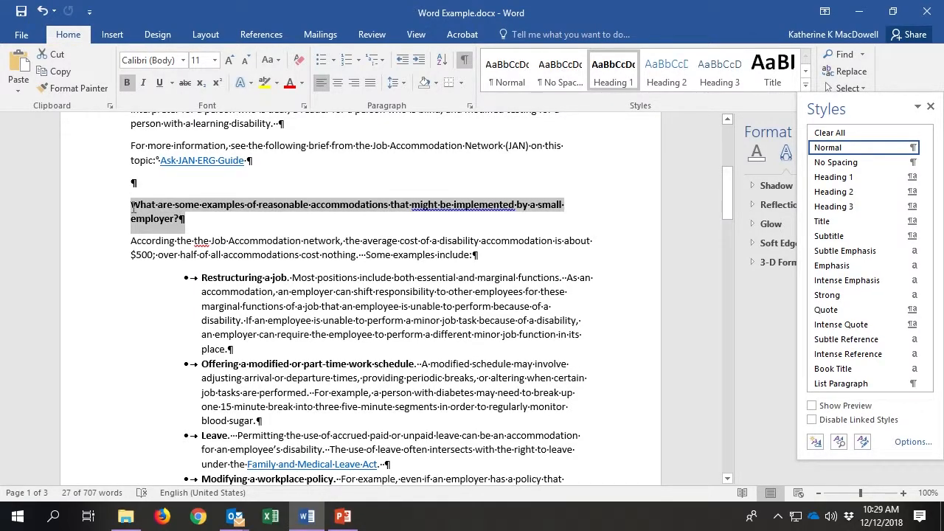
pyautogui.click(913, 178)
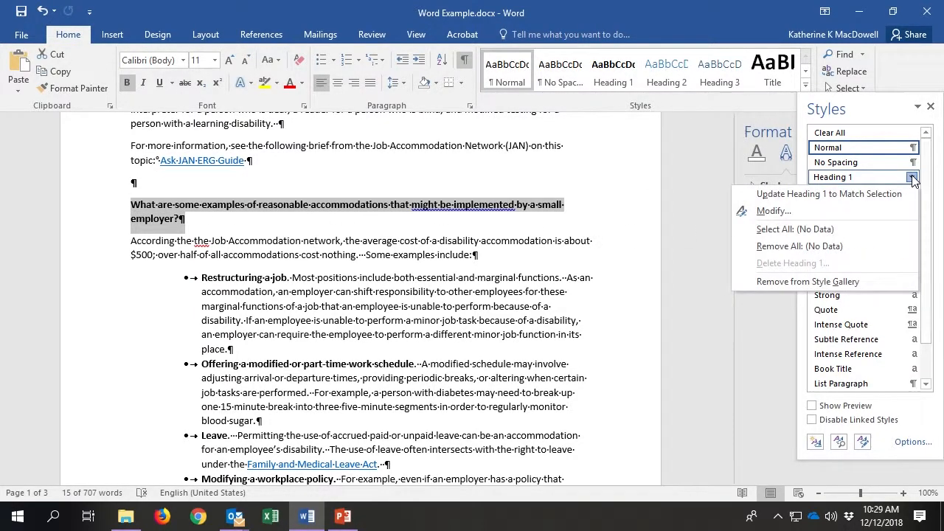
pyautogui.click(892, 193)
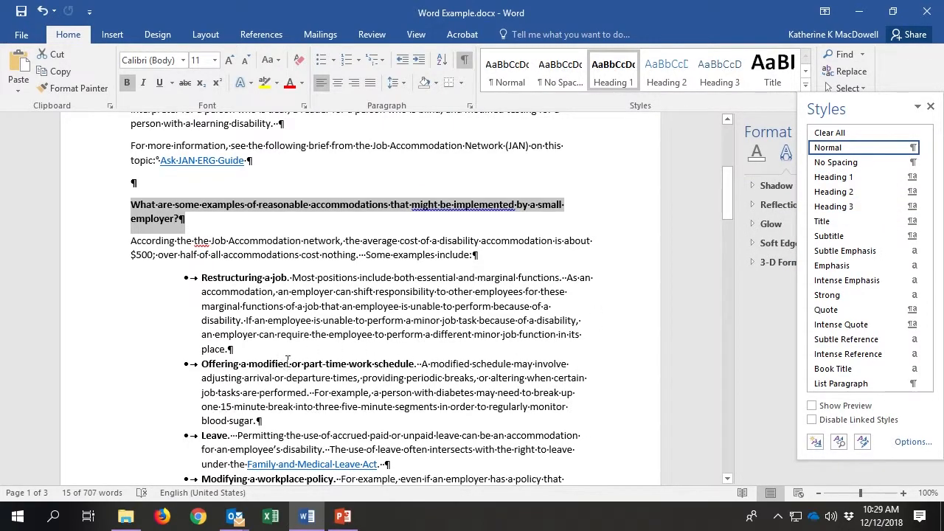
# Delete the duplicated 'the' and make the several-locations question a Heading 1.
pyautogui.scroll(-2, 278, 361)
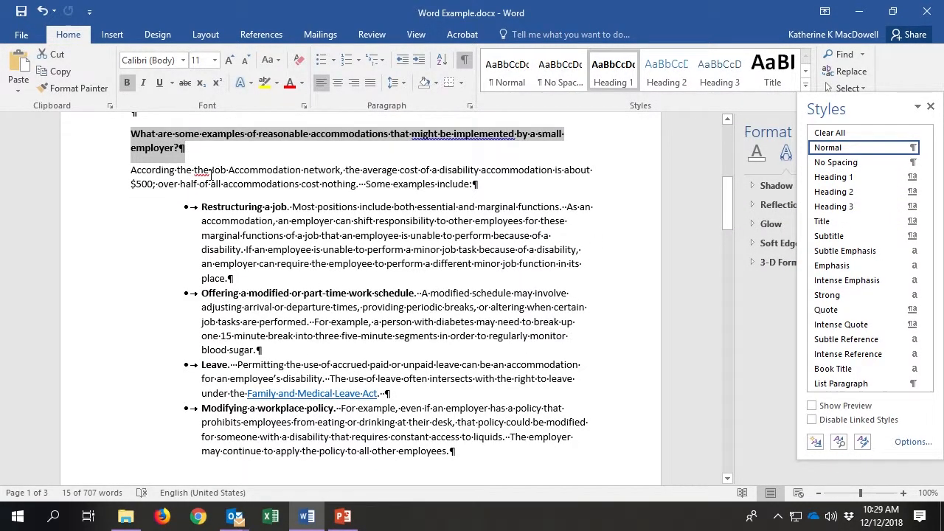
pyautogui.moveTo(208, 171); pyautogui.dragTo(197, 172)
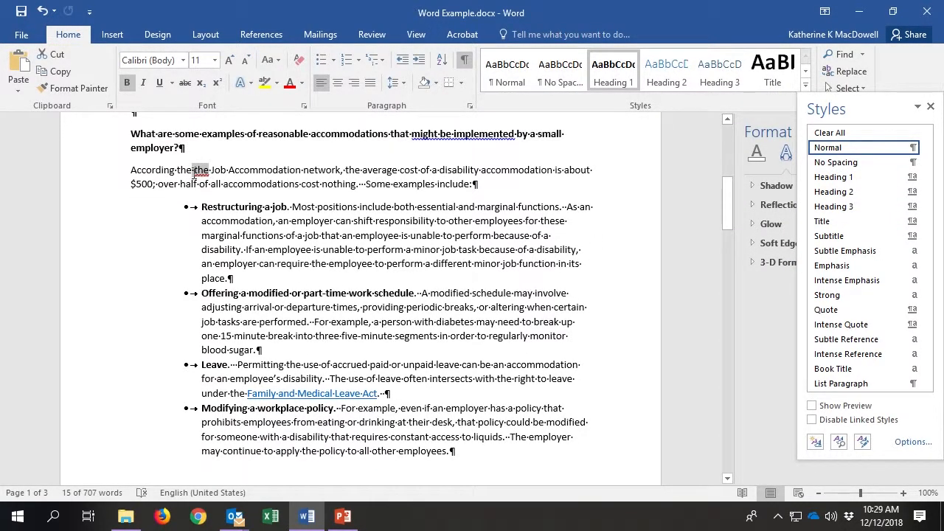
pyautogui.press('Delete')
pyautogui.scroll(-5, 333, 263)
pyautogui.scroll(-7, 333, 264)
pyautogui.scroll(-4, 335, 264)
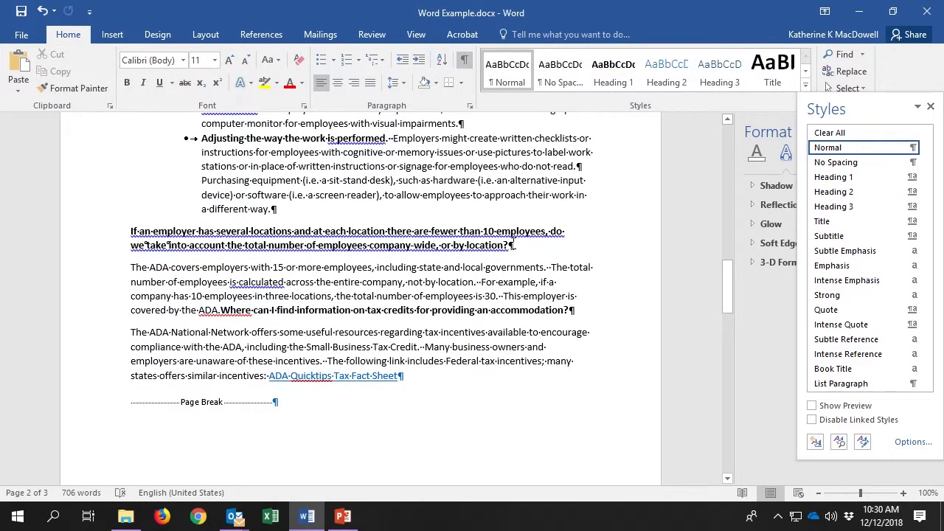
pyautogui.moveTo(509, 245); pyautogui.dragTo(120, 234)
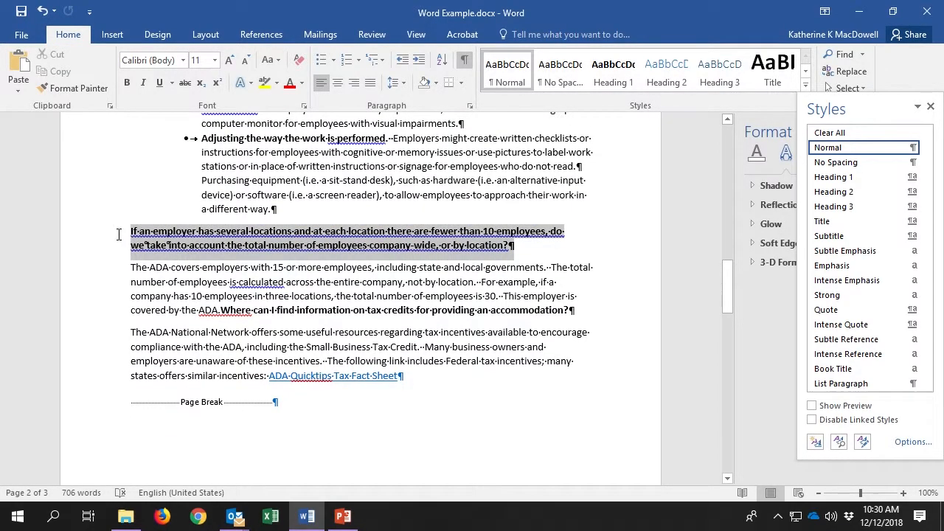
pyautogui.click(911, 177)
pyautogui.click(863, 194)
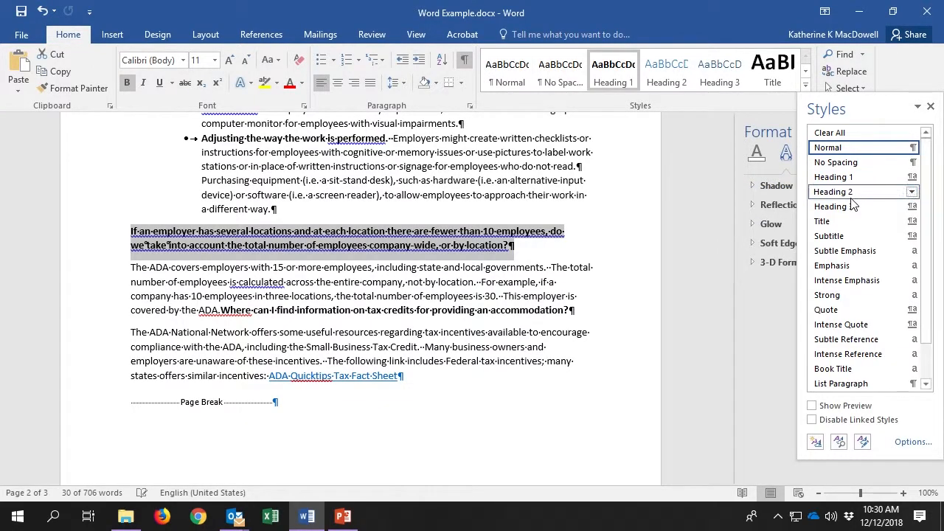
# Split the tax-credit question into its own paragraph and make it Heading 1.
pyautogui.click(223, 310)
pyautogui.press('Return')
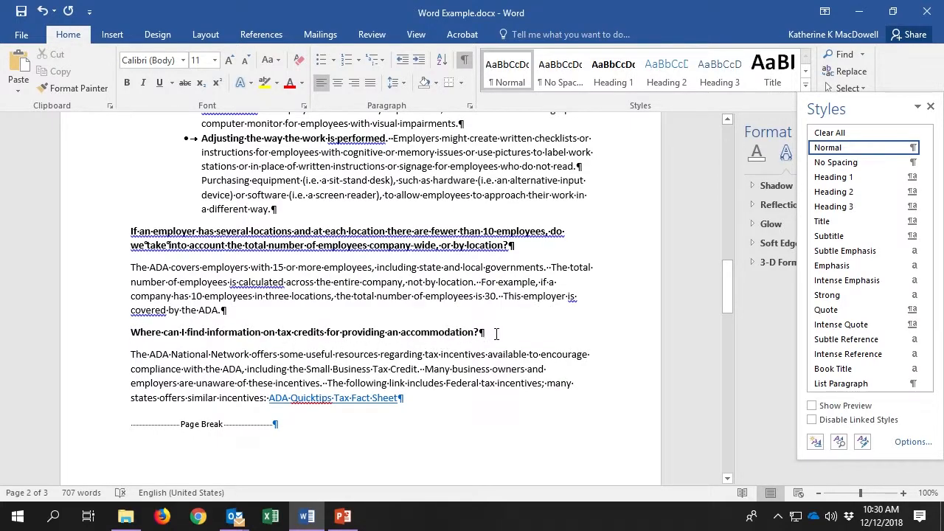
pyautogui.moveTo(477, 329); pyautogui.dragTo(246, 333)
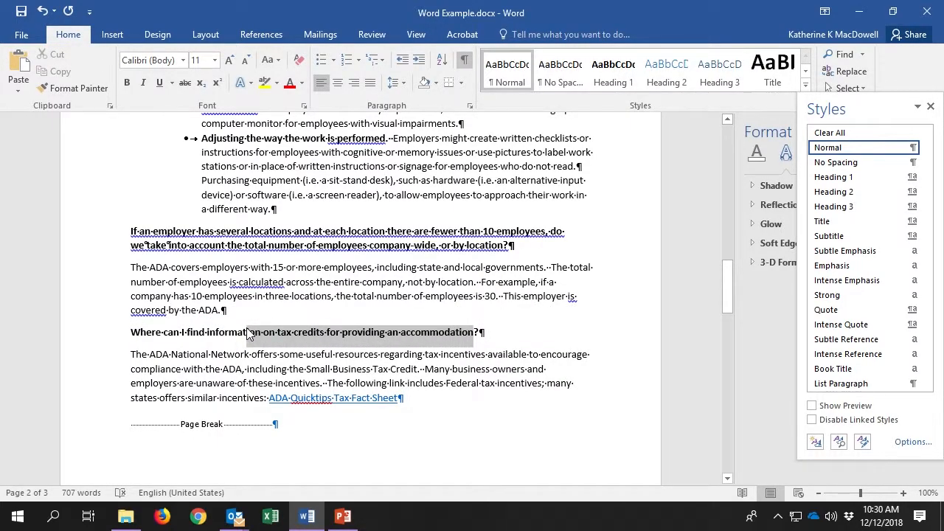
pyautogui.moveTo(464, 334); pyautogui.dragTo(131, 334)
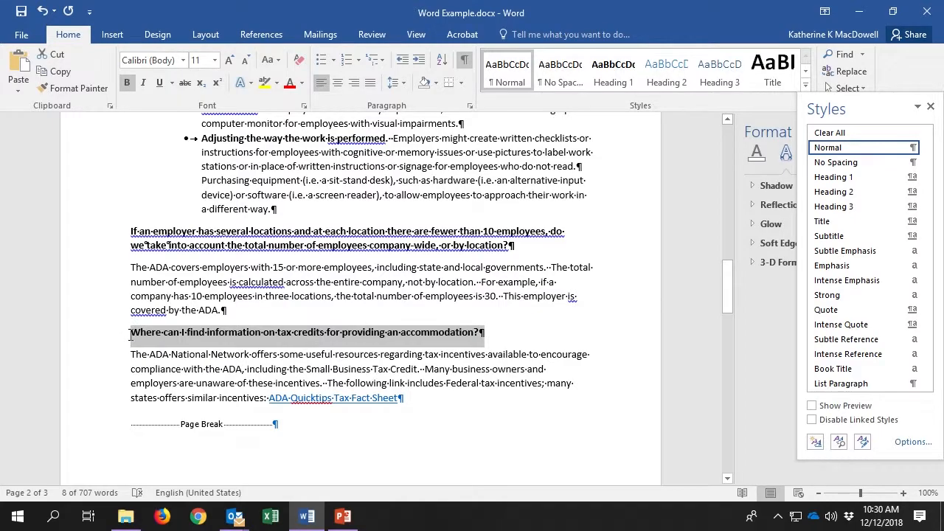
pyautogui.click(912, 178)
pyautogui.click(873, 194)
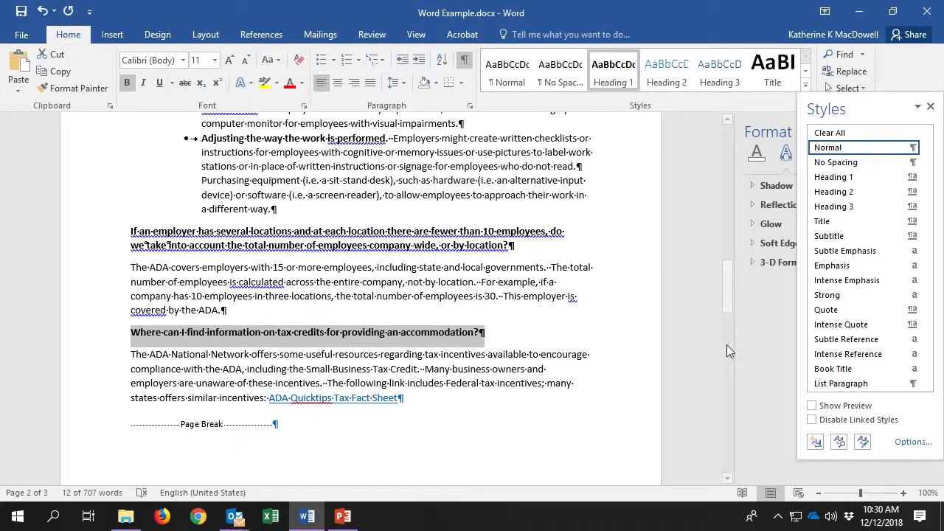
pyautogui.click(508, 437)
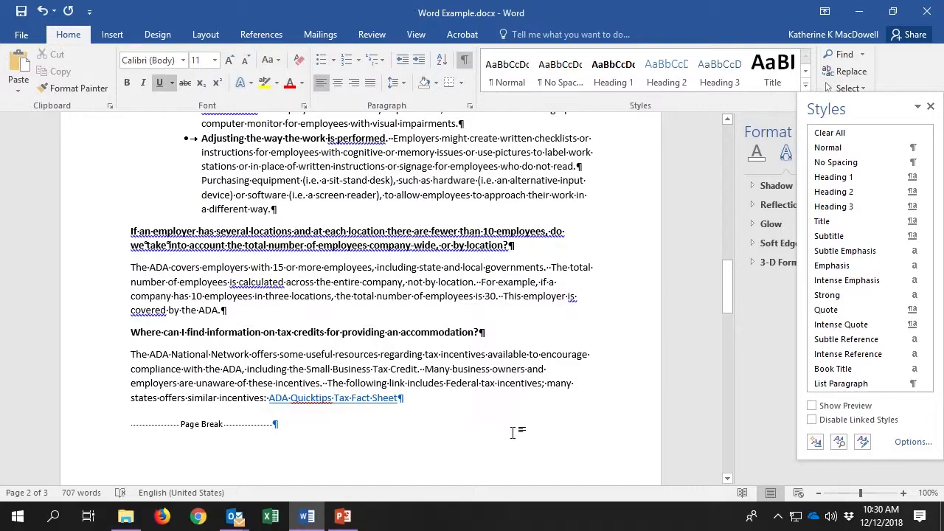
# Select all four Symbol-font bullets of the accommodation examples and open the Bullet Library.
pyautogui.scroll(3, 514, 427)
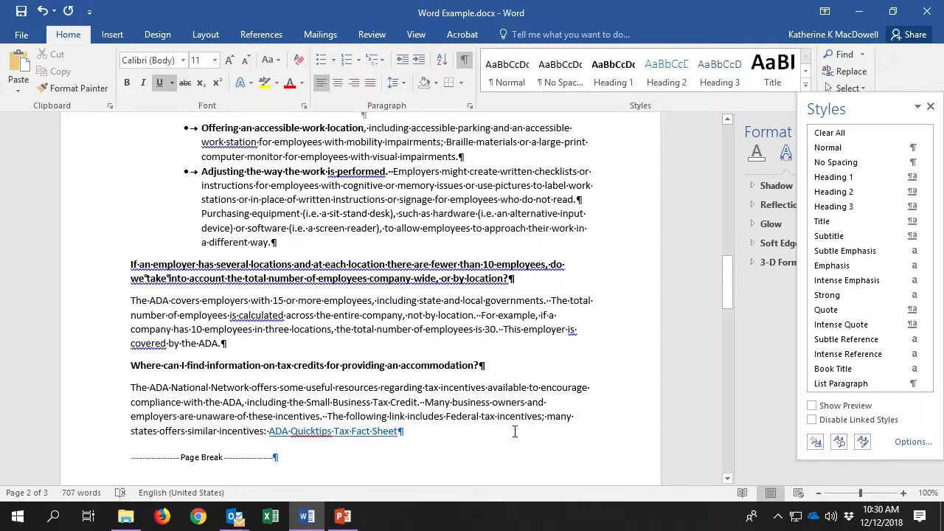
pyautogui.scroll(15, 516, 422)
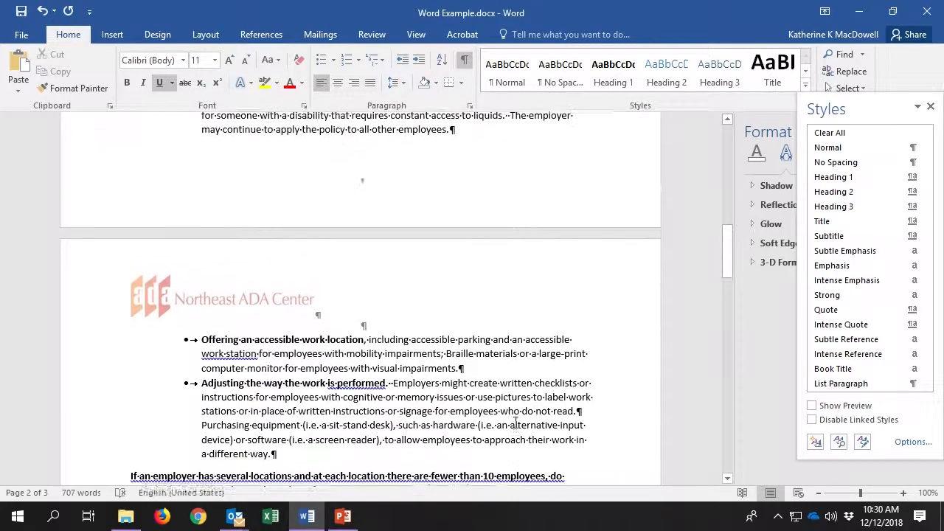
pyautogui.scroll(8, 515, 422)
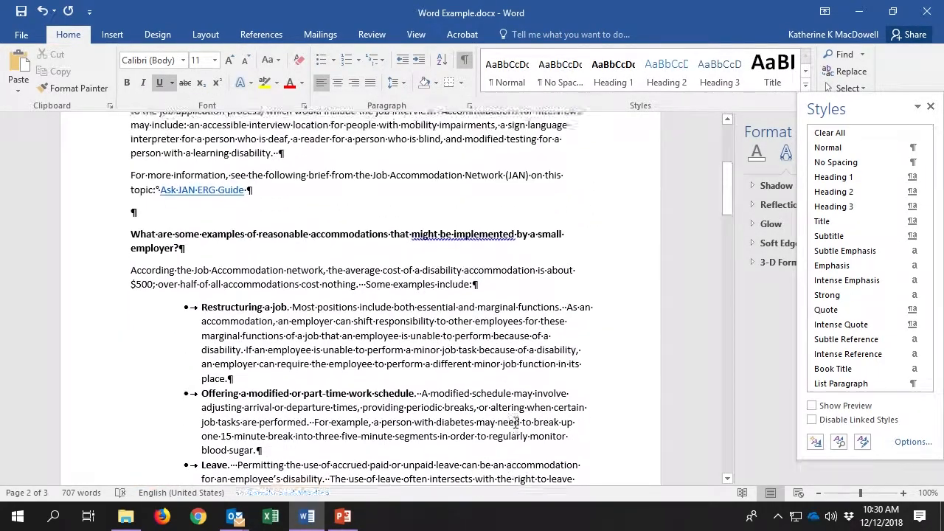
pyautogui.scroll(-3, 515, 422)
pyautogui.scroll(-6, 515, 421)
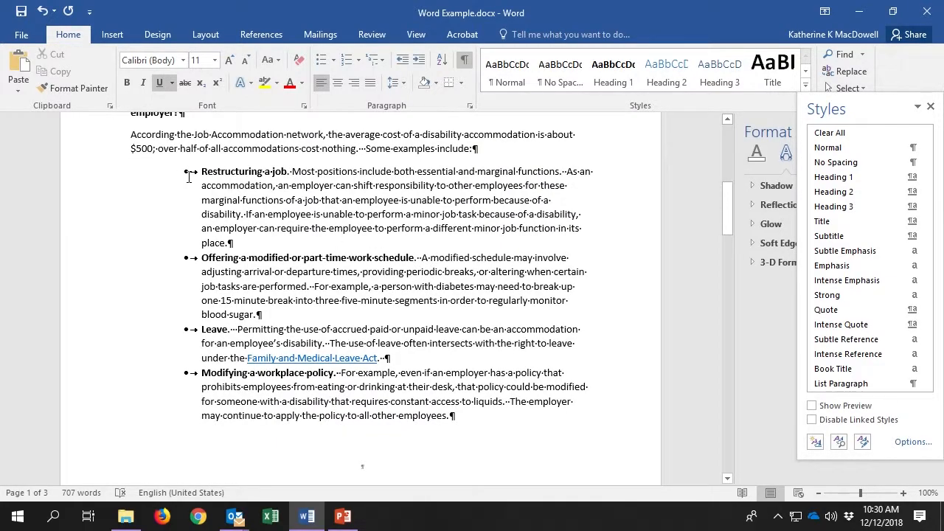
pyautogui.click(184, 172)
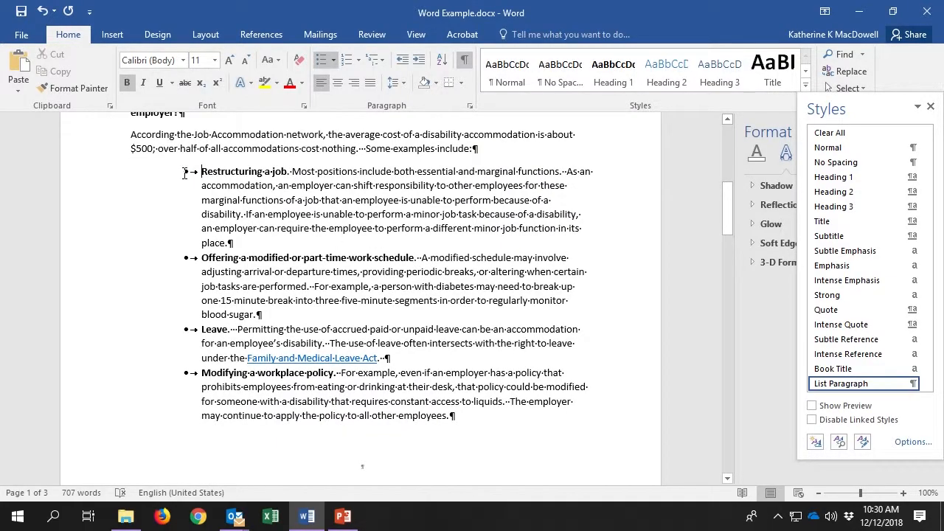
pyautogui.doubleClick(185, 177)
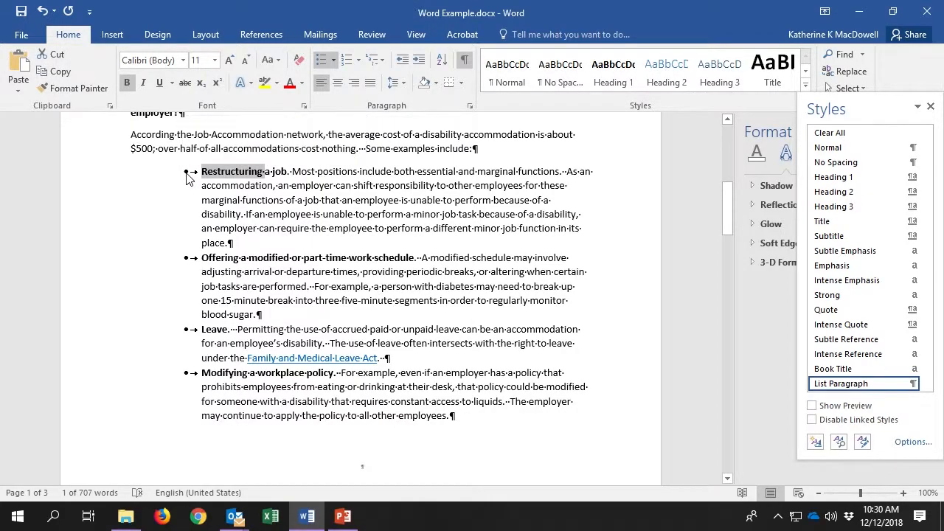
pyautogui.click(186, 172)
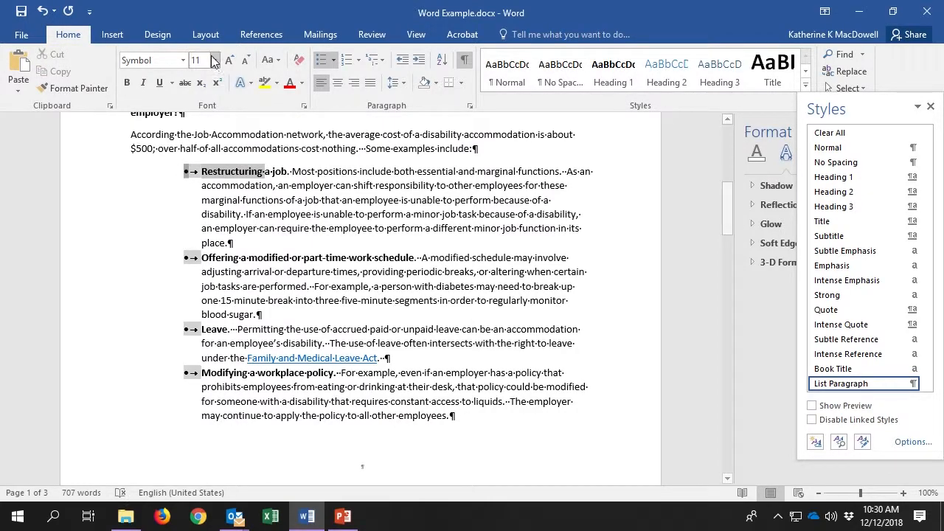
pyautogui.click(334, 60)
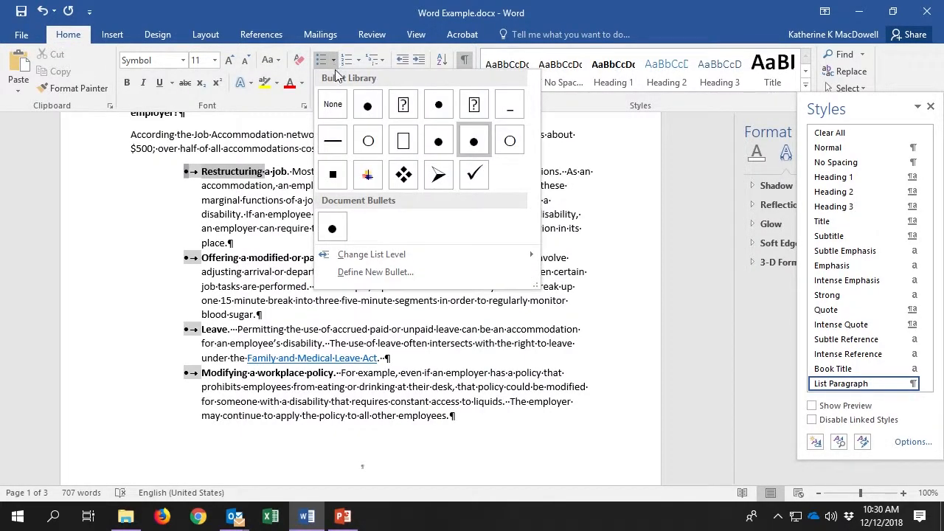
# Start a new bullet definition and switch the Symbol picker's font to Calibri.
pyautogui.click(390, 273)
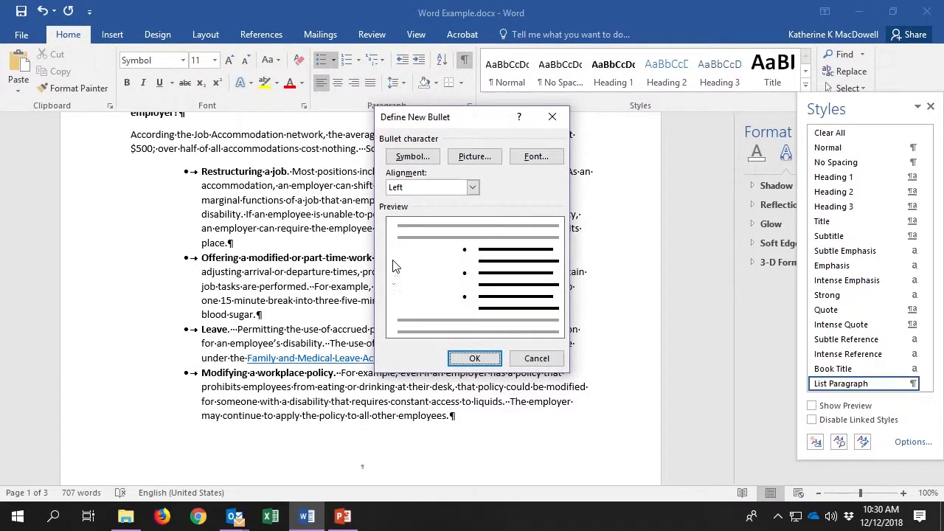
pyautogui.click(424, 158)
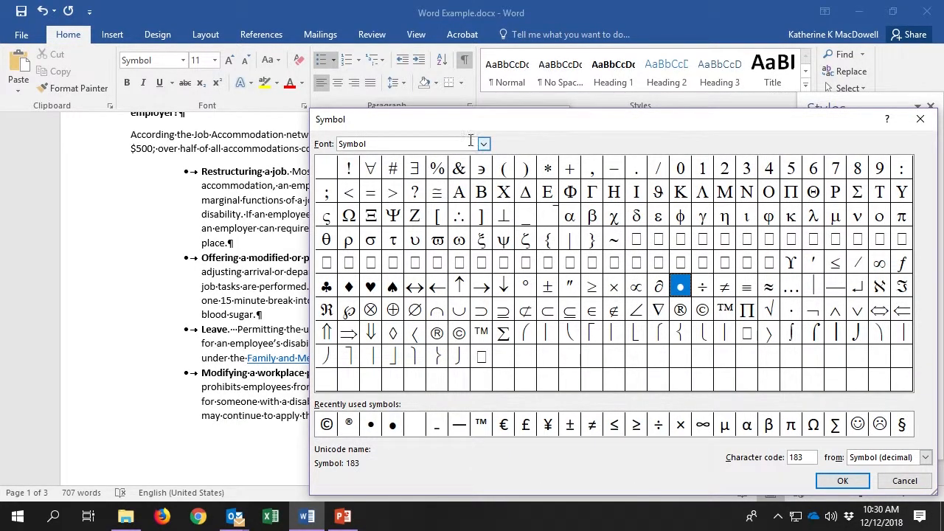
pyautogui.click(483, 145)
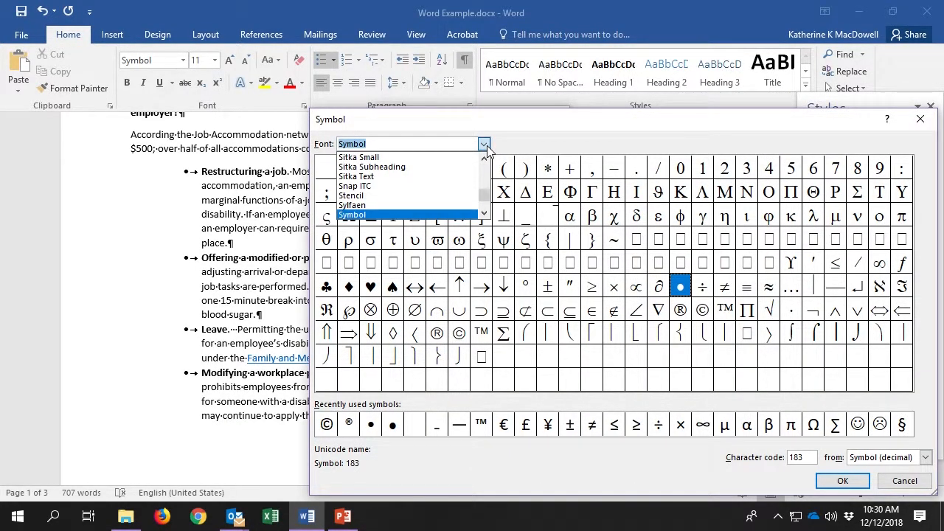
pyautogui.moveTo(486, 204); pyautogui.dragTo(486, 170)
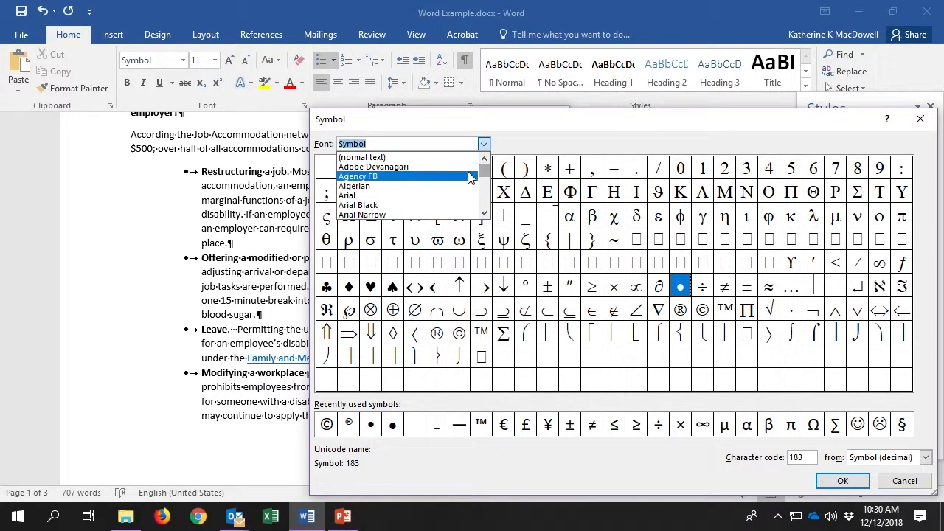
pyautogui.scroll(-4, 470, 175)
pyautogui.scroll(-2, 469, 177)
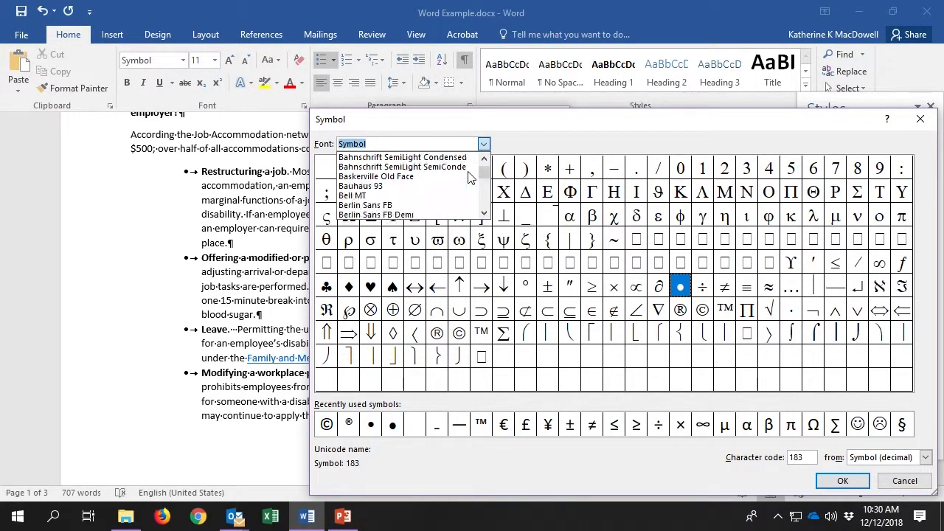
pyautogui.scroll(-5, 469, 176)
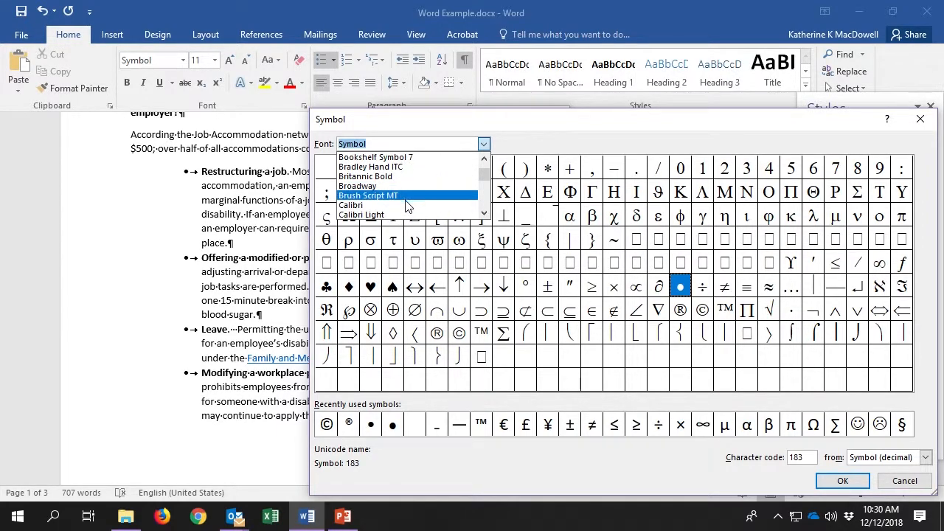
pyautogui.click(404, 209)
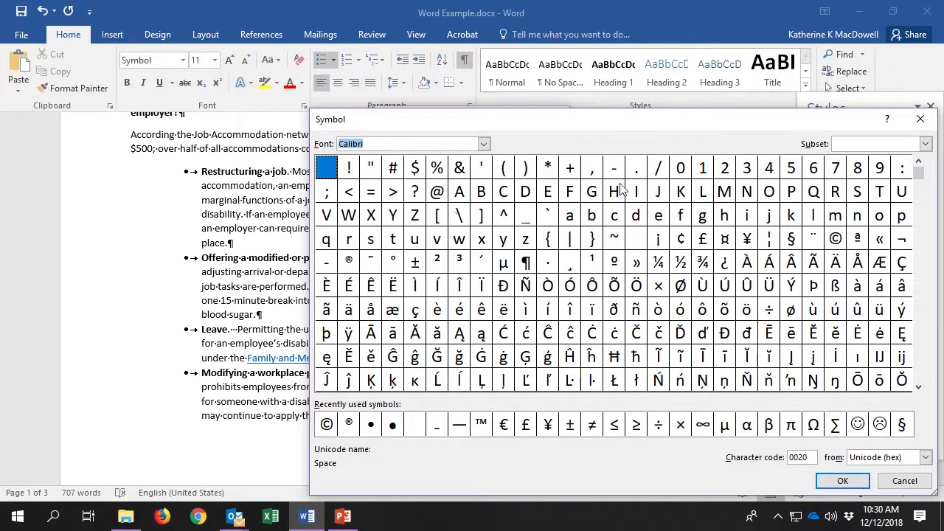
# Pick the General Punctuation Bullet character, code 2022, and apply it to the list.
pyautogui.click(926, 144)
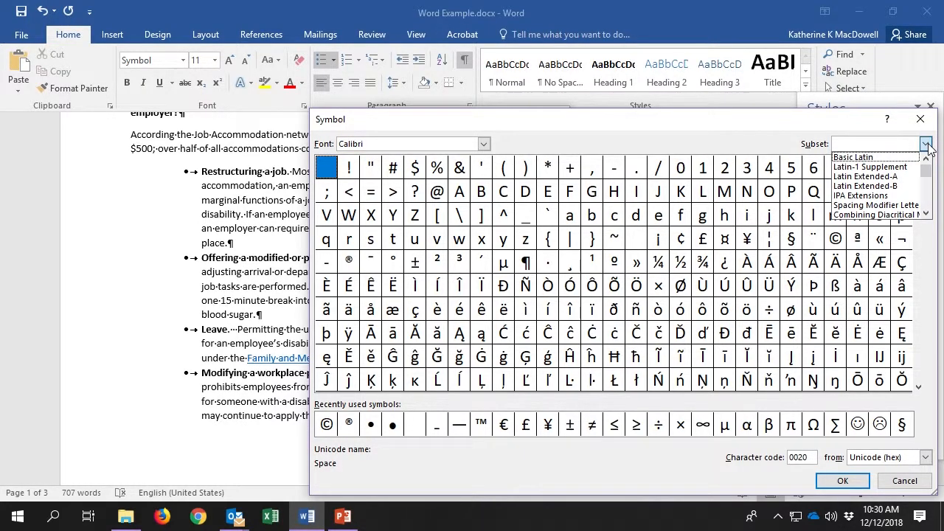
pyautogui.moveTo(928, 174); pyautogui.dragTo(931, 186)
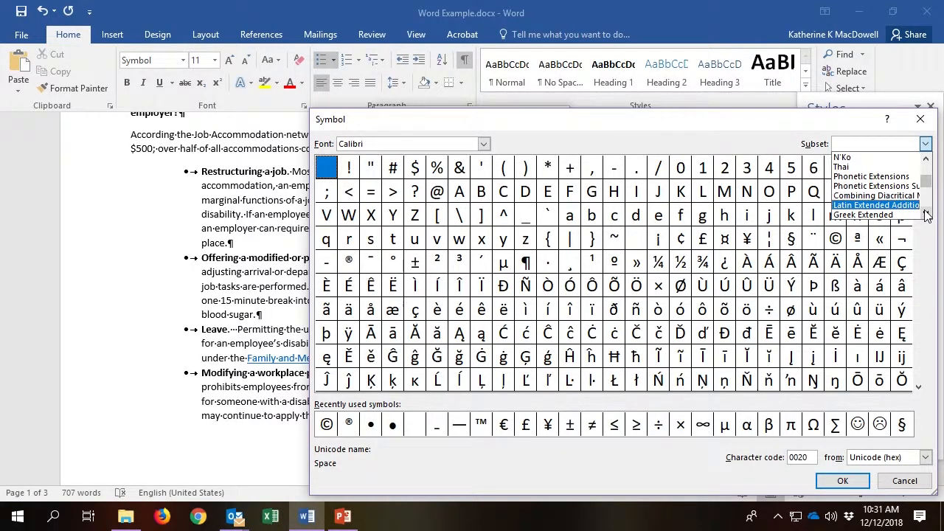
pyautogui.click(926, 213)
pyautogui.click(926, 214)
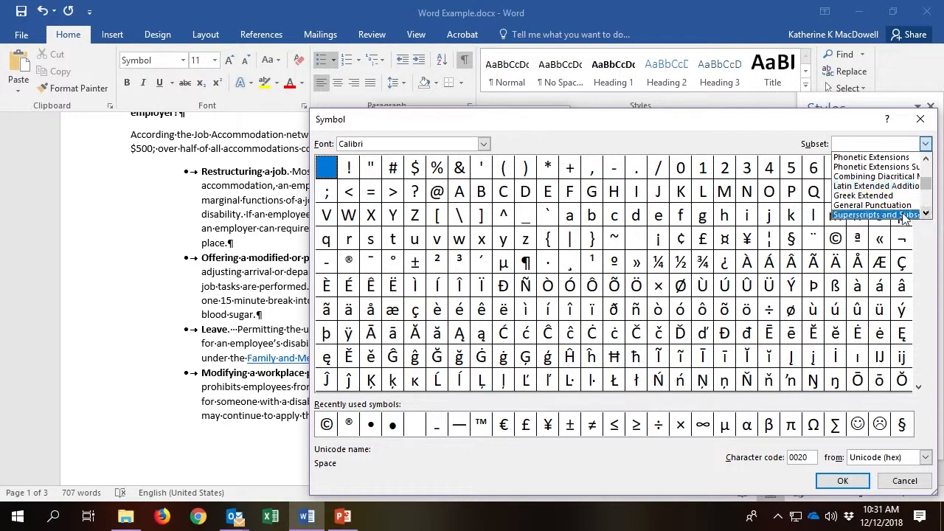
pyautogui.click(891, 207)
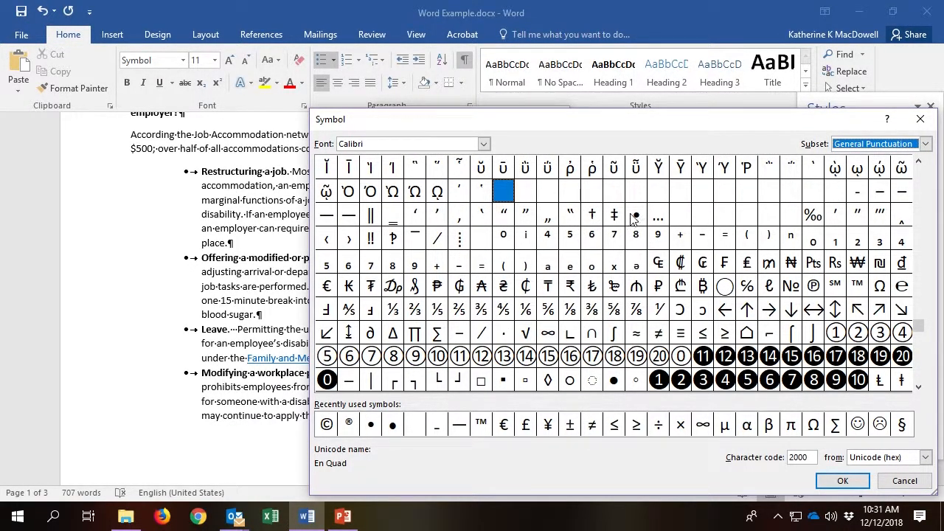
pyautogui.click(614, 380)
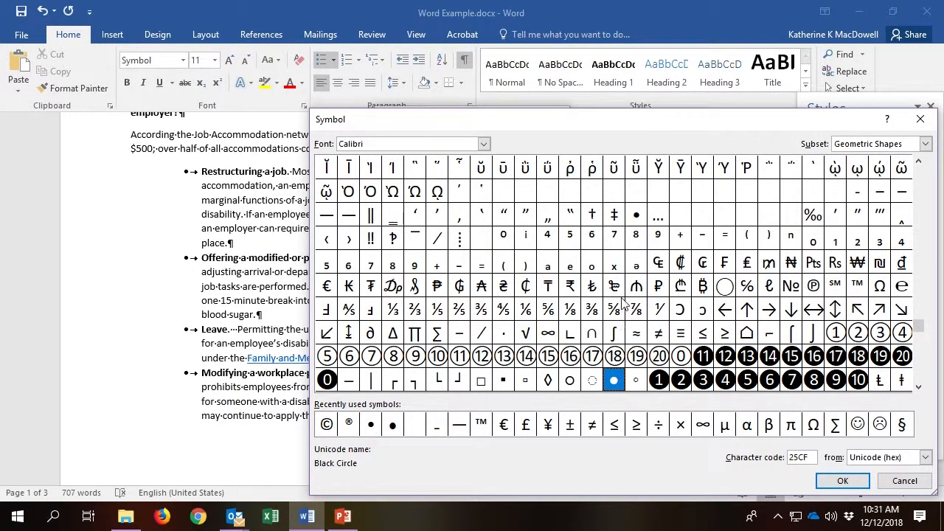
pyautogui.click(636, 215)
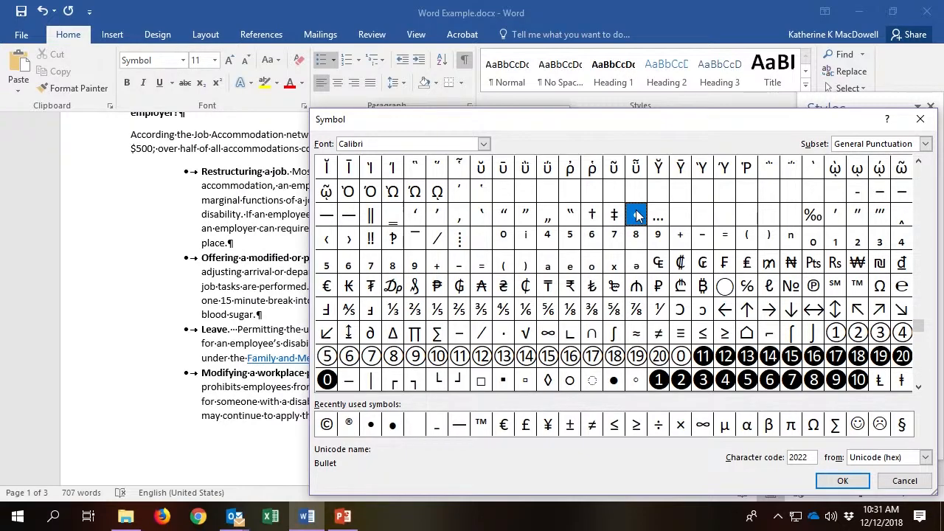
pyautogui.click(841, 481)
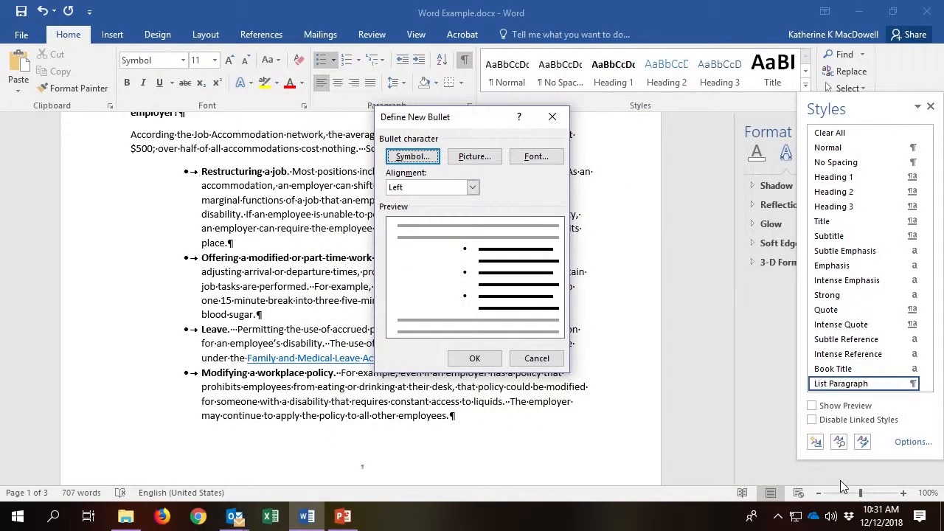
pyautogui.click(474, 359)
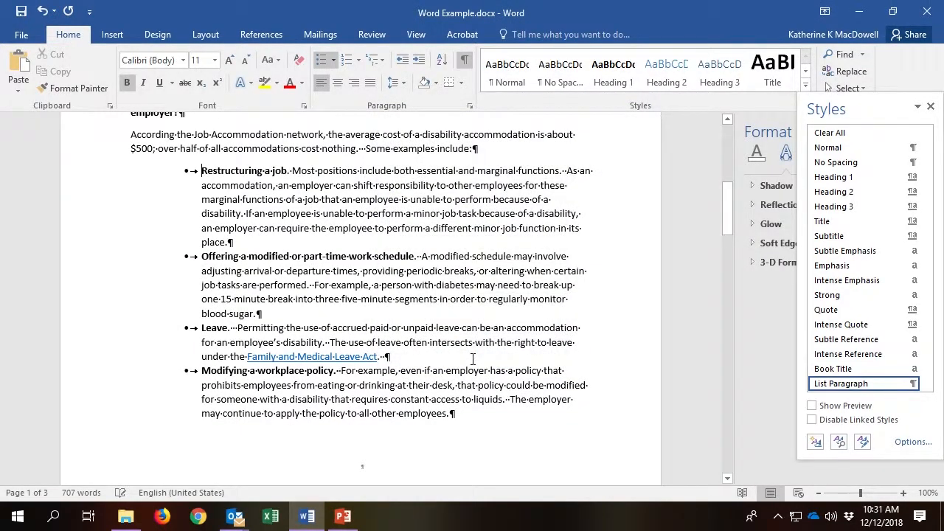
# Run Check Accessibility from File Info and dock the Styles pane beside the results.
pyautogui.click(29, 38)
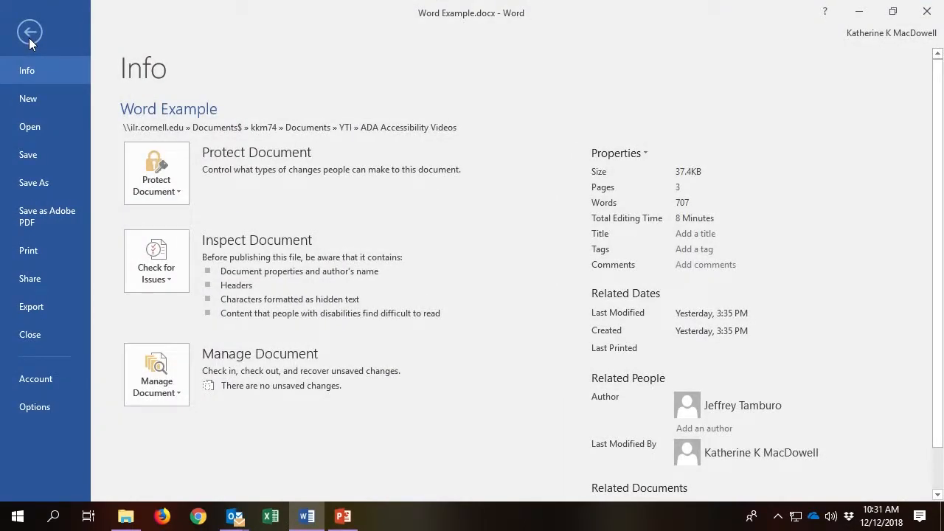
pyautogui.click(169, 275)
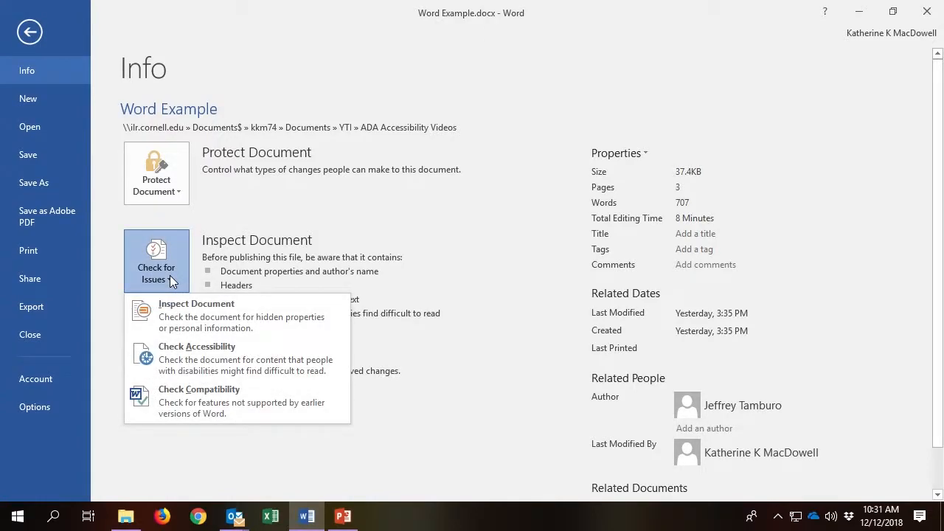
pyautogui.click(206, 373)
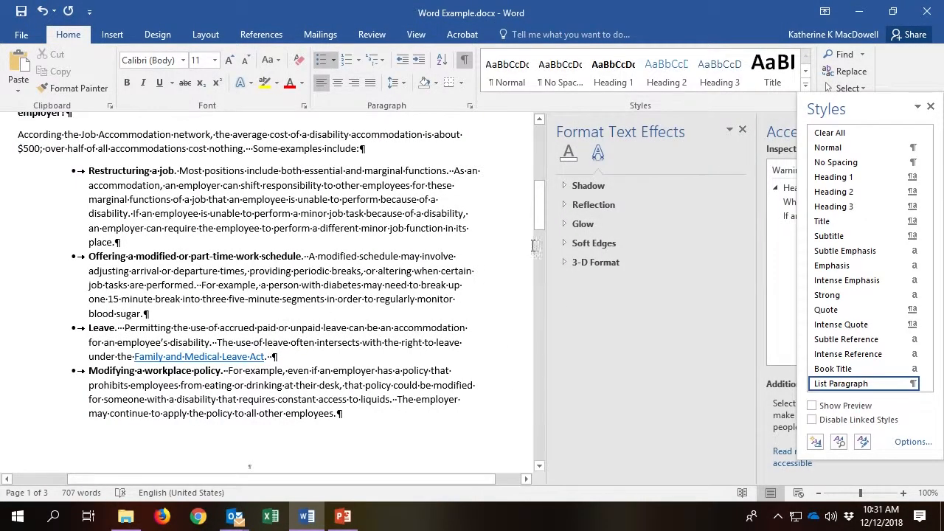
pyautogui.moveTo(881, 114); pyautogui.dragTo(701, 125)
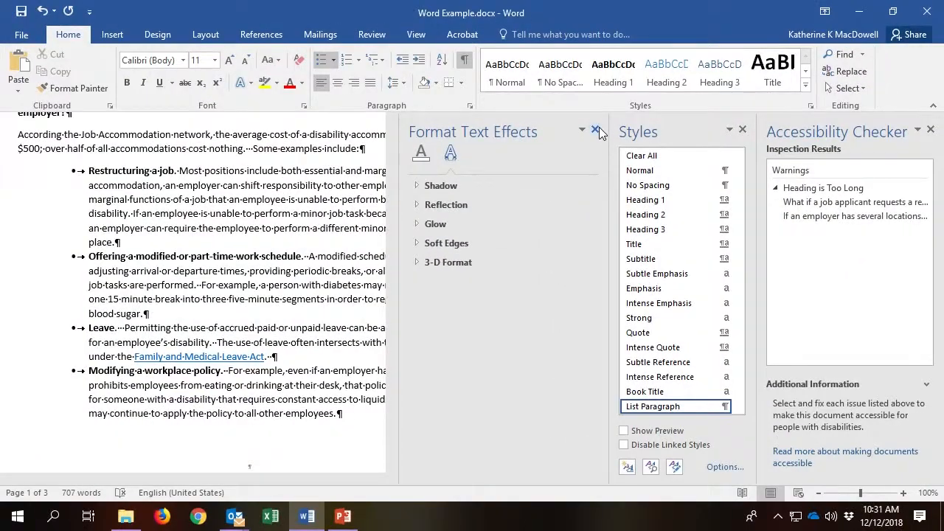
# Close the Format Text Effects, Styles and Accessibility Checker panes and show File Info.
pyautogui.click(520, 116)
pyautogui.click(742, 130)
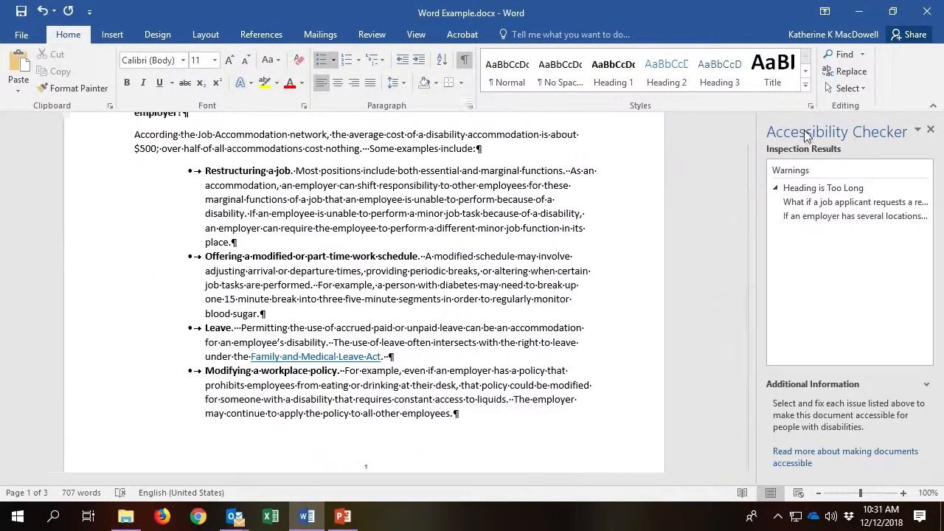
pyautogui.click(931, 131)
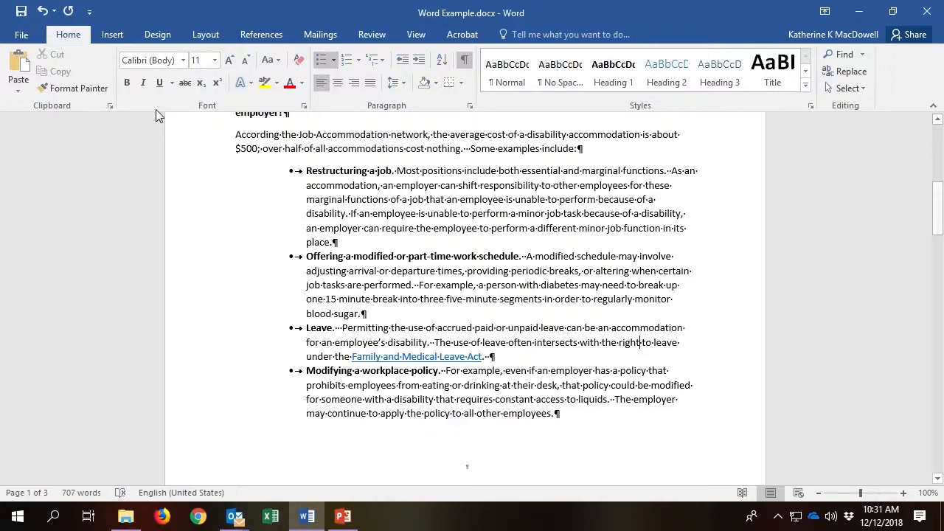
pyautogui.click(20, 37)
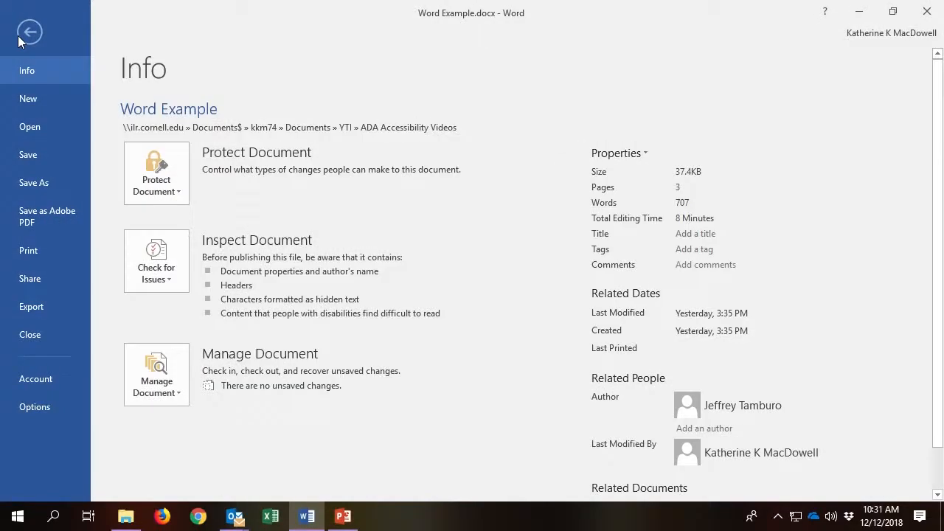